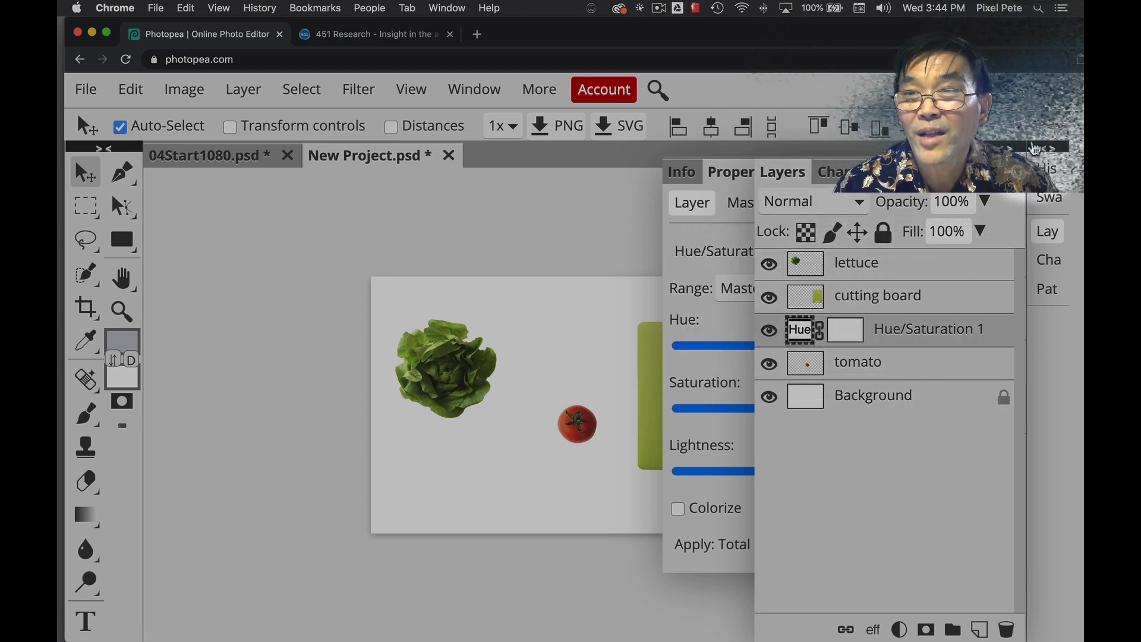
Step: Expand the Hue/Saturation adjustment's properties beside the canvas and shift the tomato's hue to -169
left_click(1050, 150)
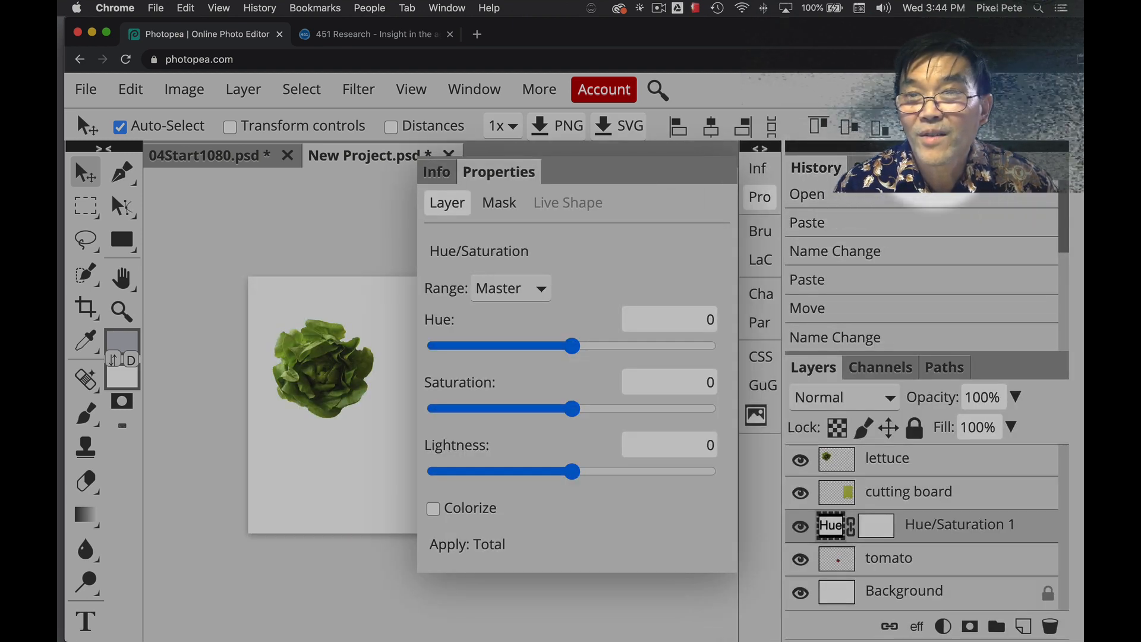
left_click(933, 148)
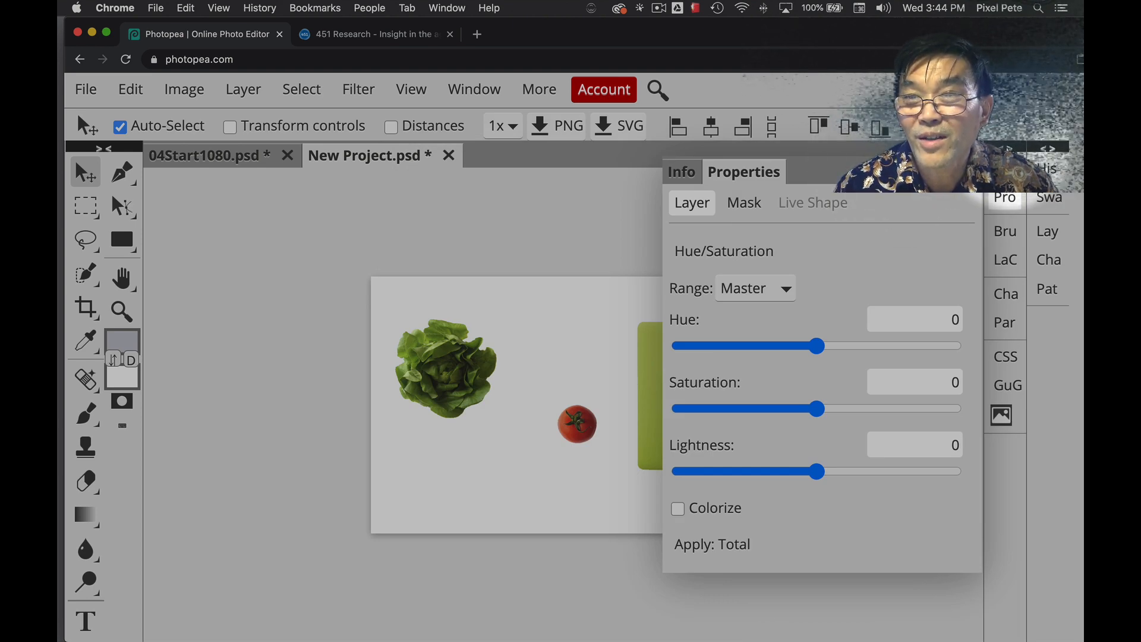
left_click(1005, 148)
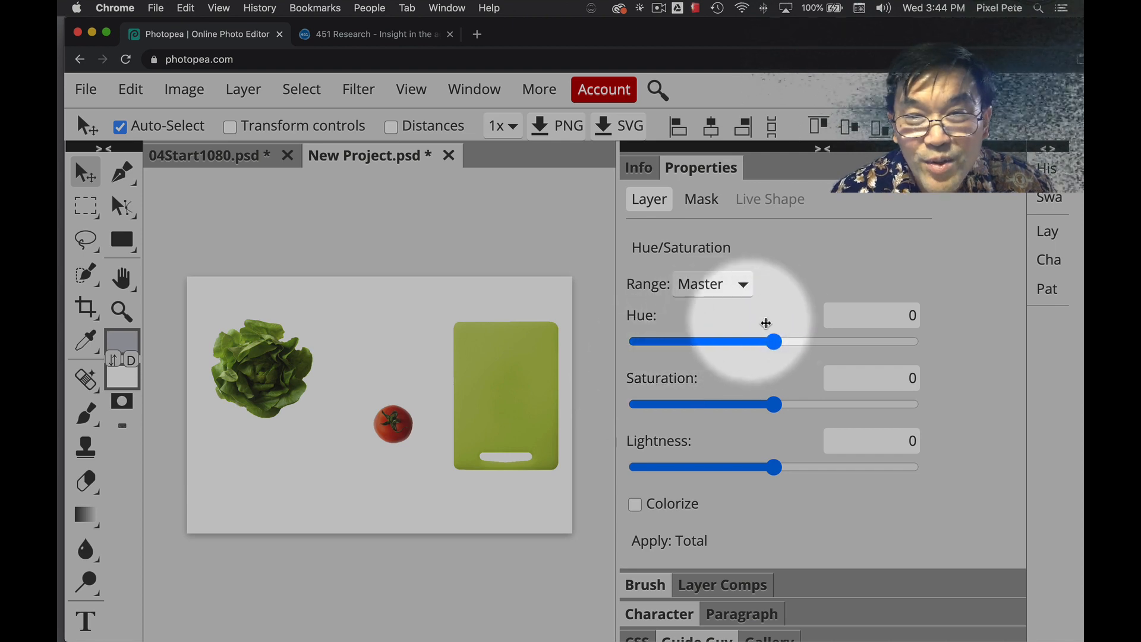
left_click_drag(775, 348, 646, 348)
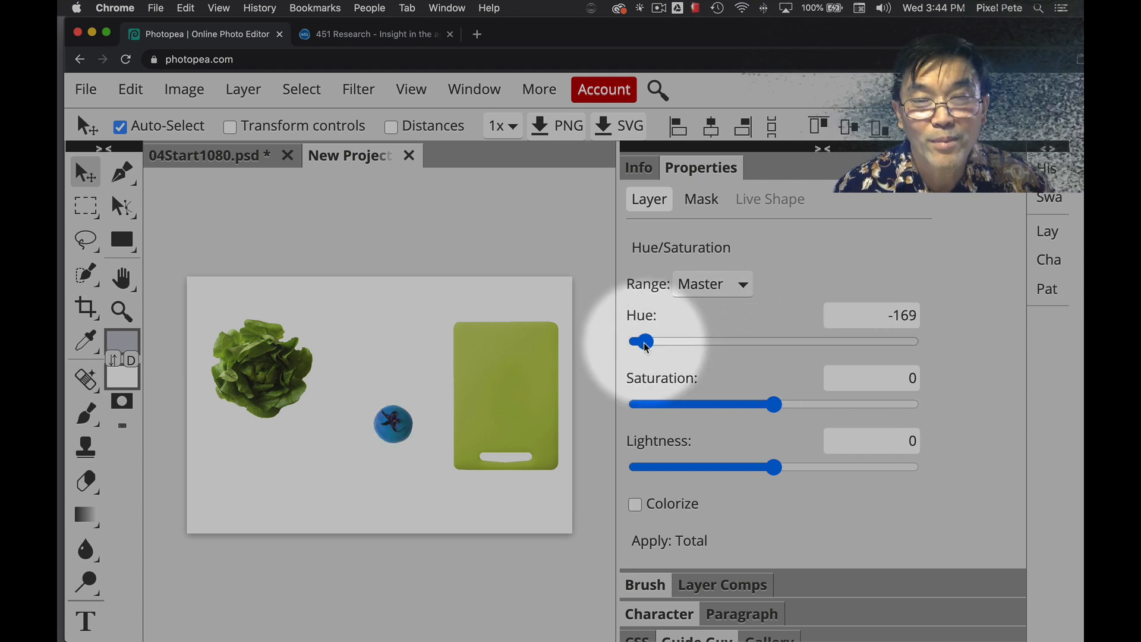
Step: Try the Hue/Saturation 1 layer above cutting board and above lettuce, and return it to directly above tomato
left_click(1054, 233)
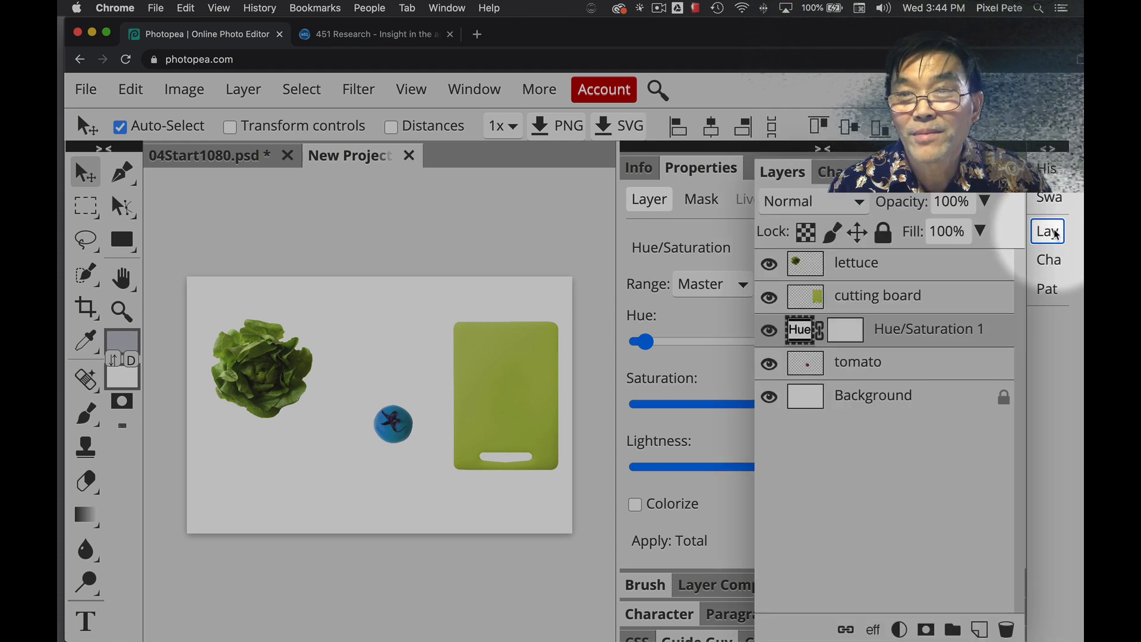
left_click(828, 149)
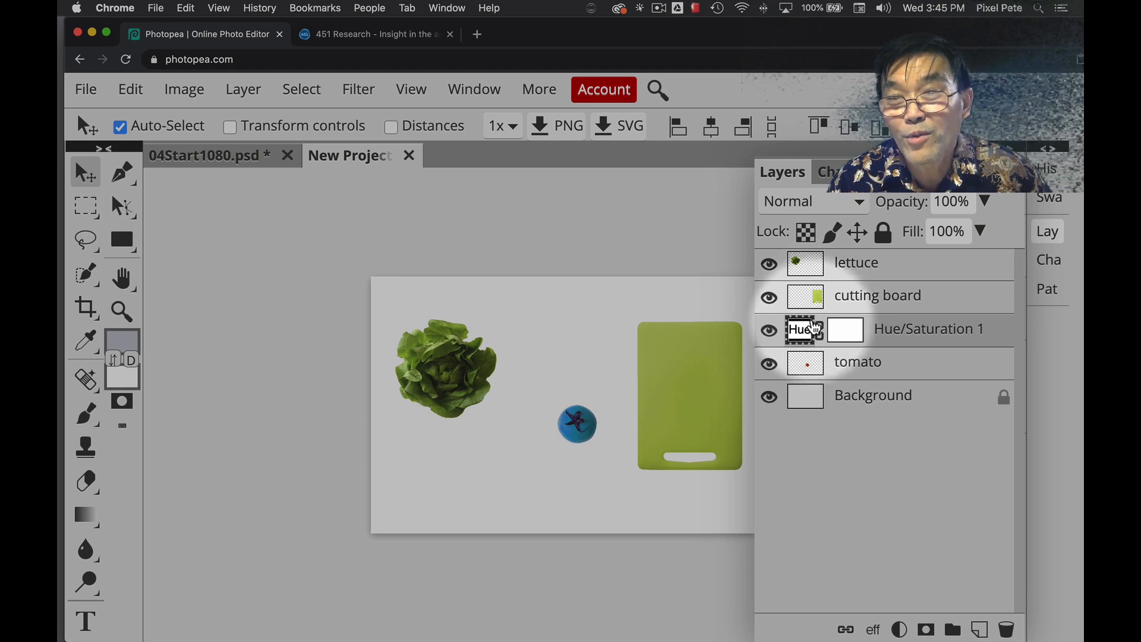
left_click_drag(813, 327, 813, 284)
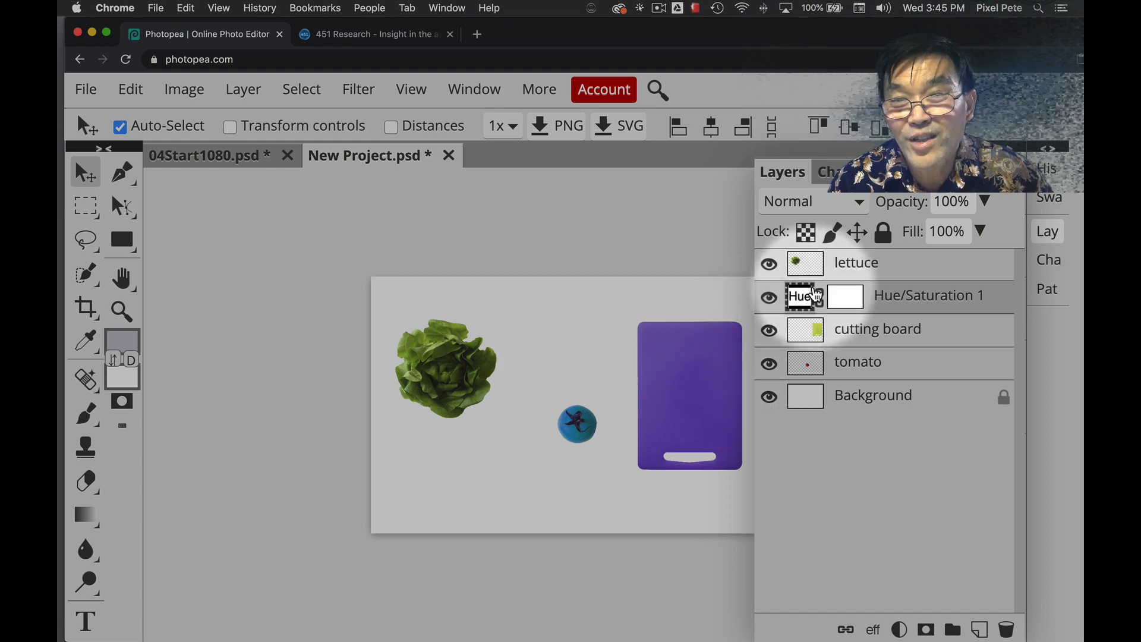
left_click_drag(814, 295, 814, 255)
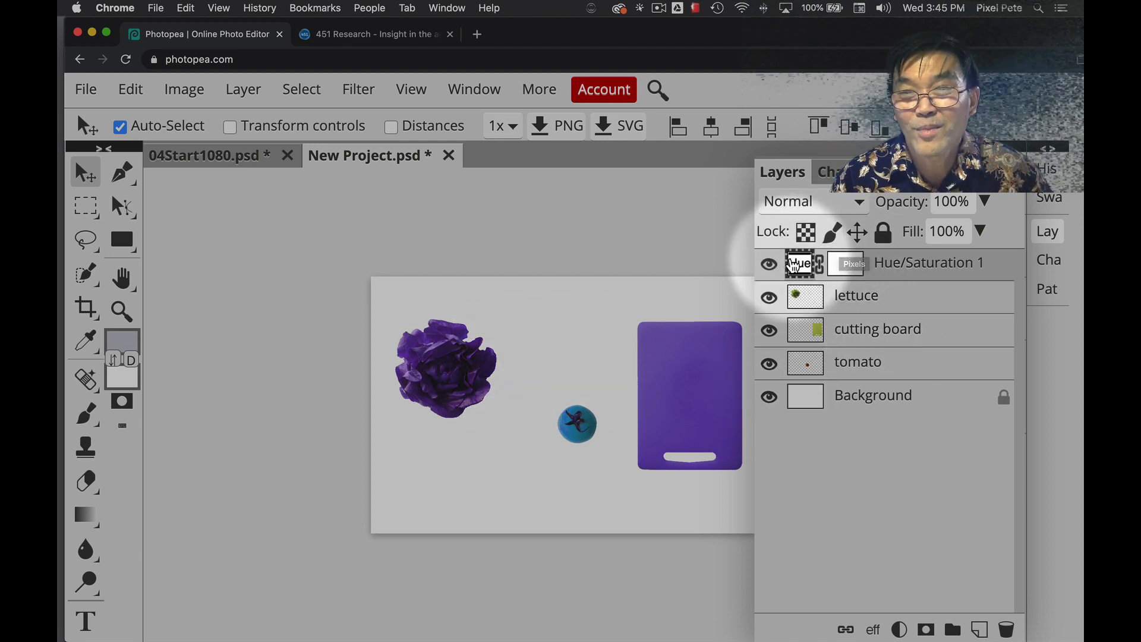
left_click_drag(811, 270, 807, 351)
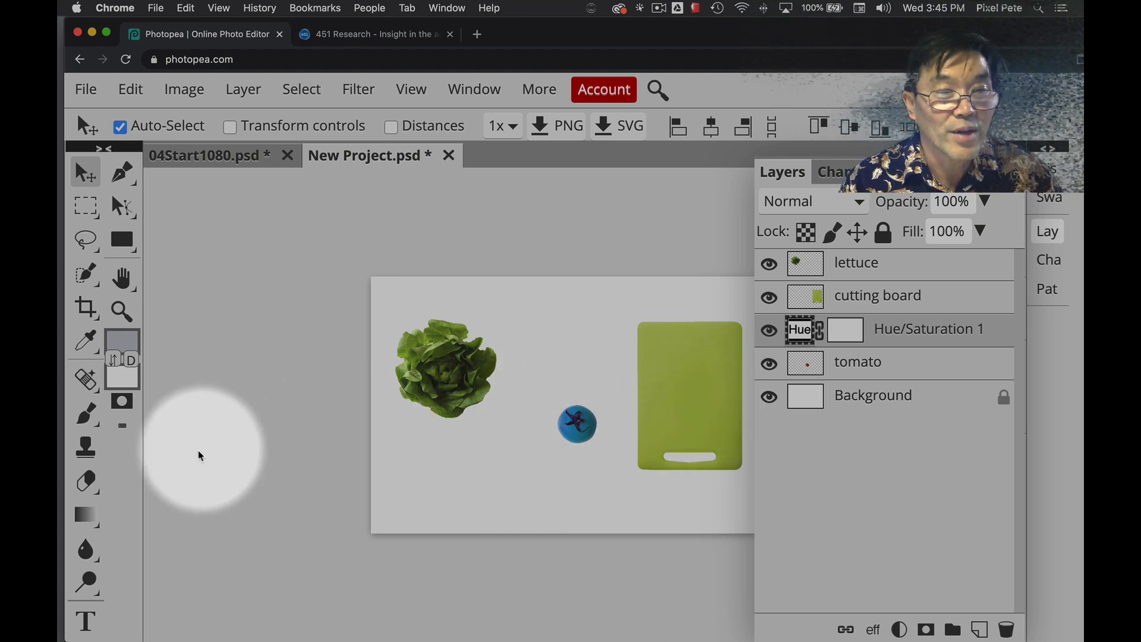
Step: Add a text layer with the person's full name above the lettuce layer, placing it below the lettuce image in 63 px GFS Didot
left_click(84, 621)
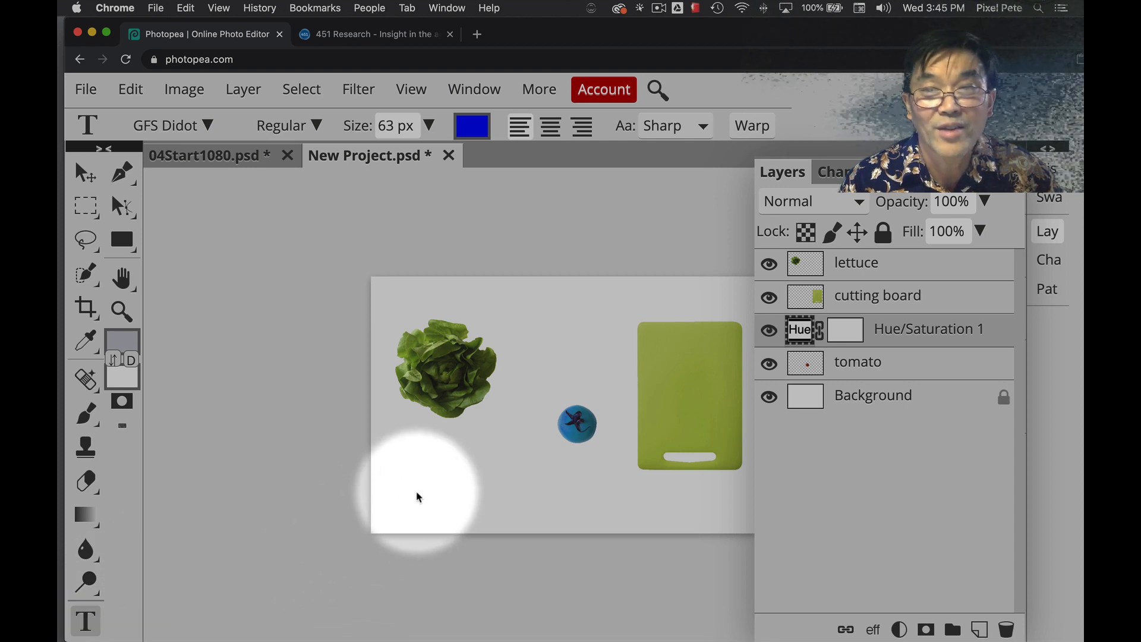
left_click(909, 268)
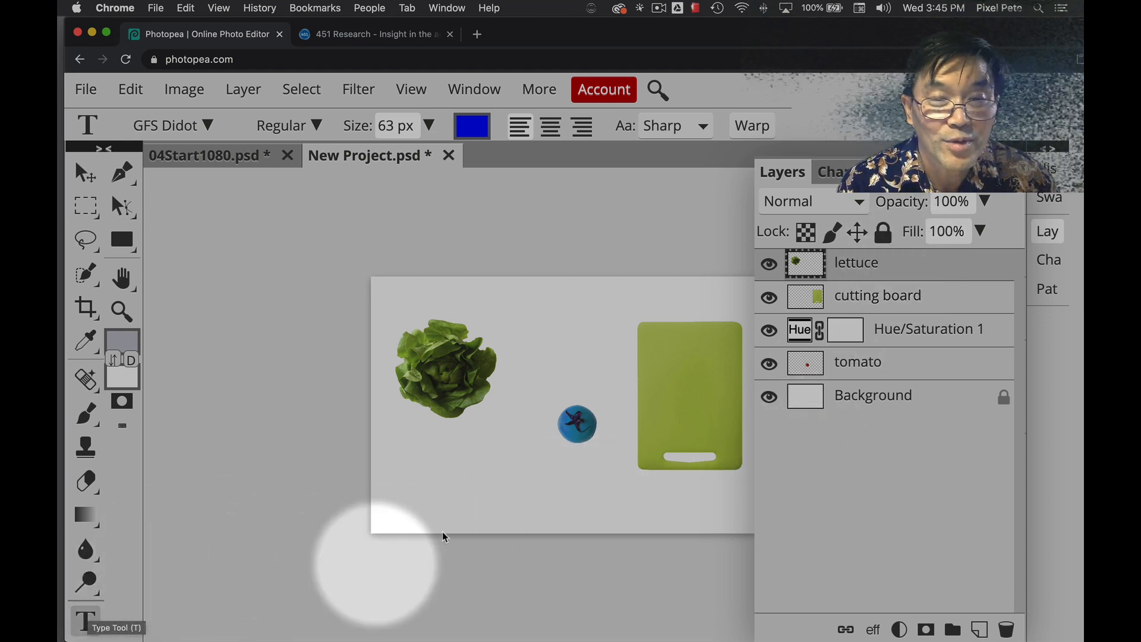
left_click(431, 468)
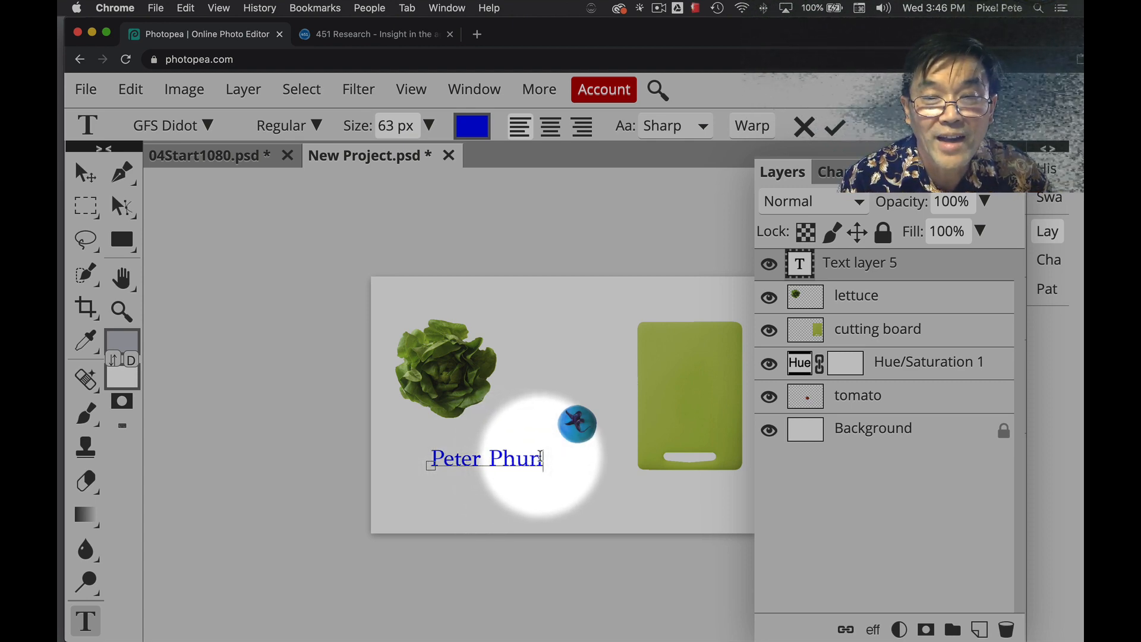
Step: Recolor the whole name text magenta (ff00ff) and move it closer to the canvas's lower-left corner
left_click_drag(541, 458, 430, 458)
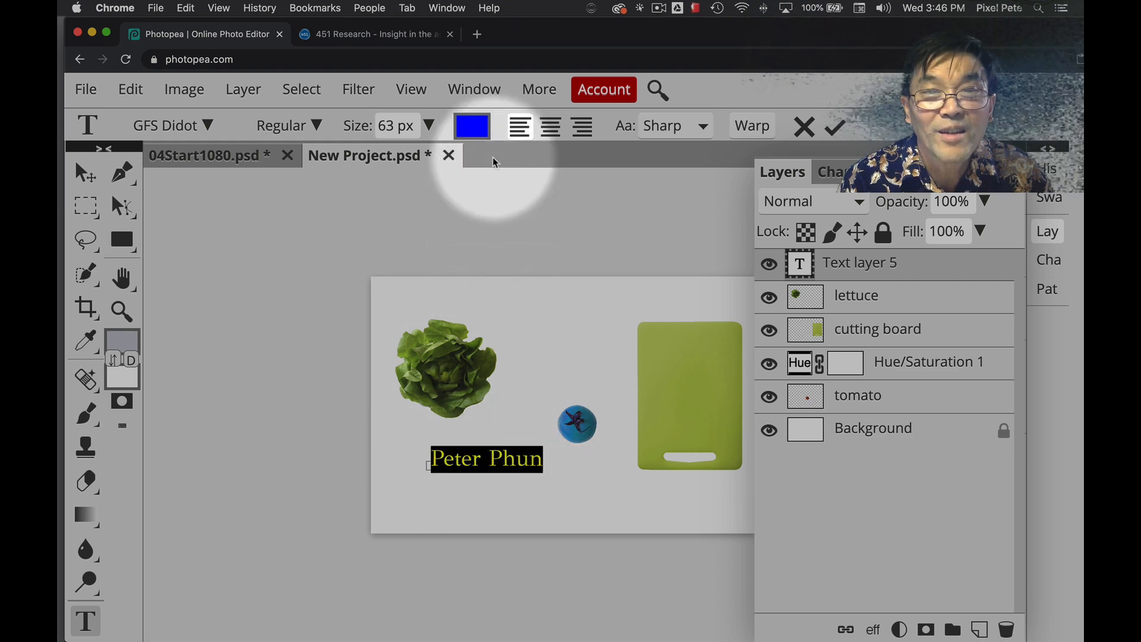
left_click(473, 127)
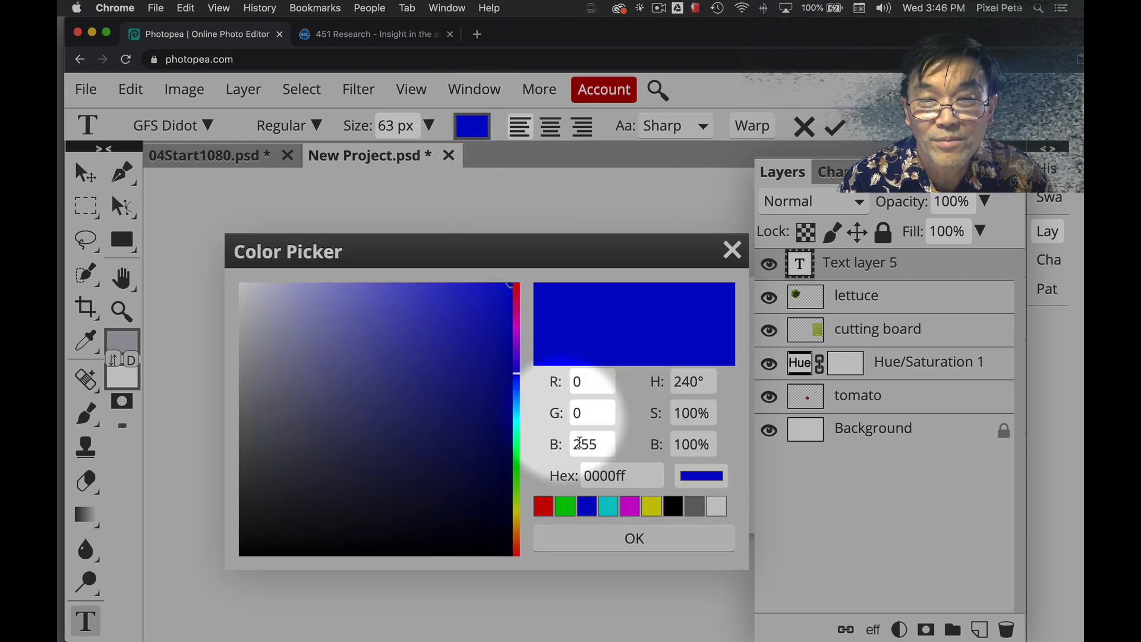
left_click(631, 506)
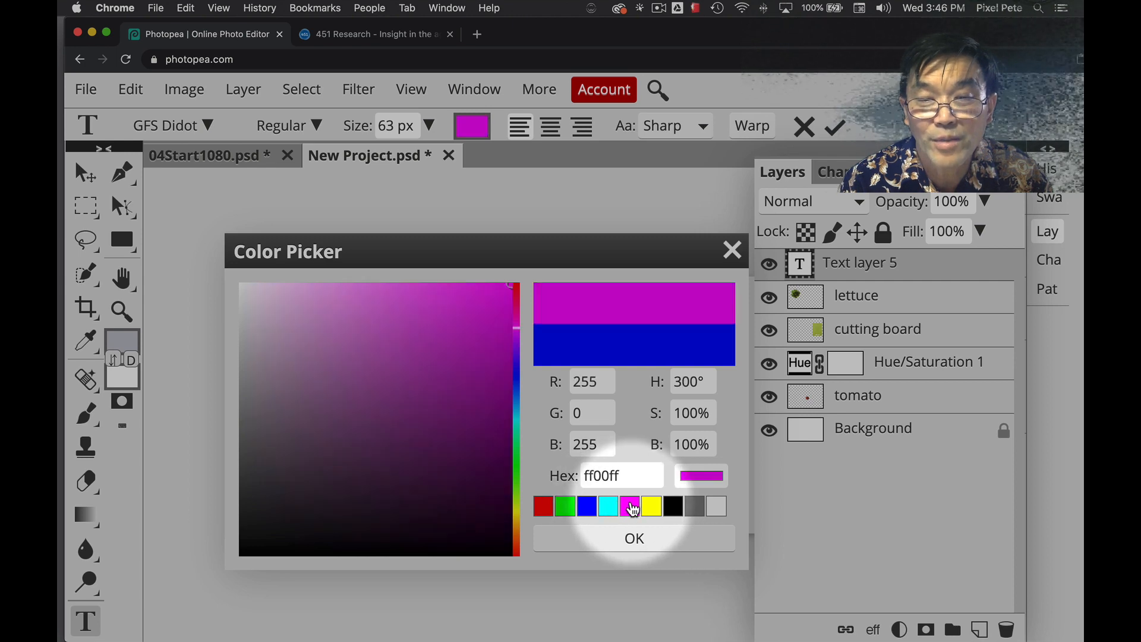
left_click(638, 539)
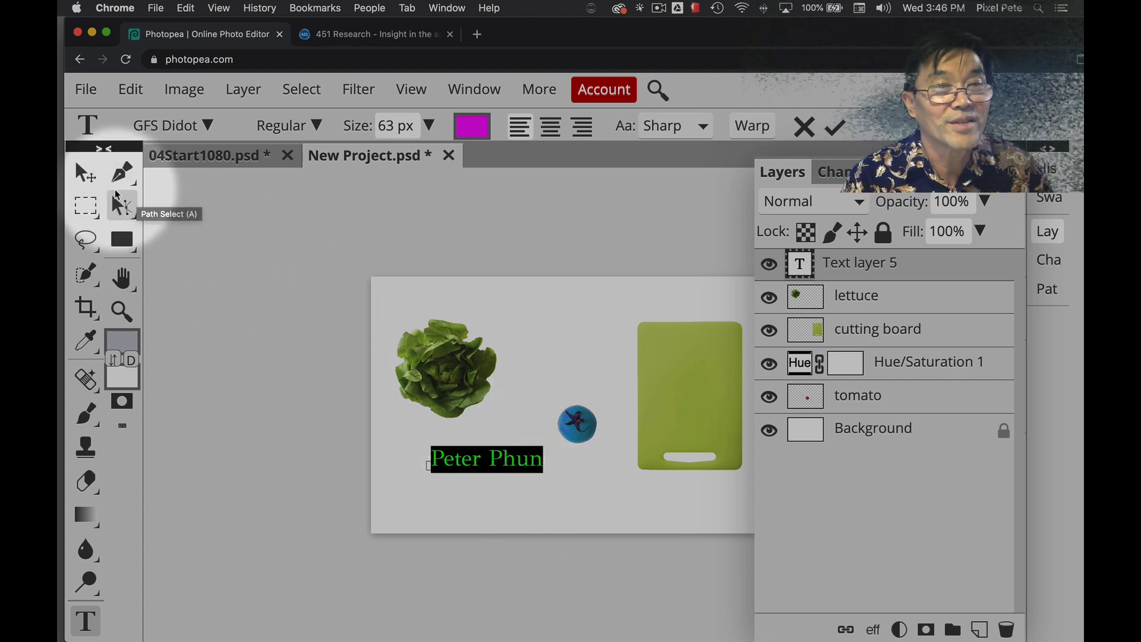
left_click(83, 174)
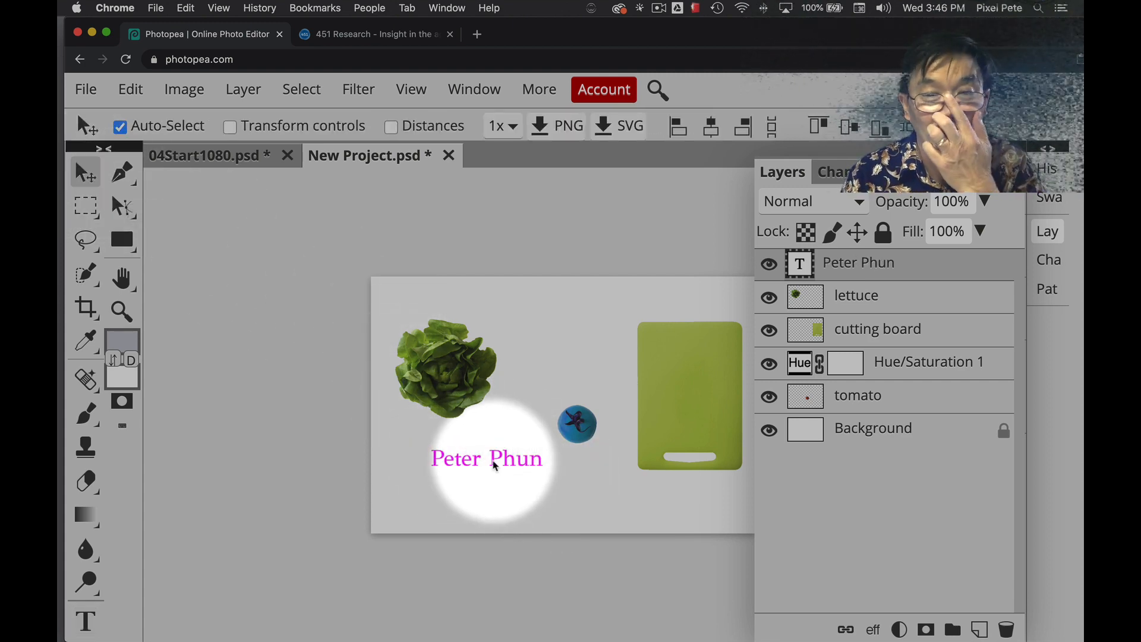
left_click_drag(491, 479, 472, 495)
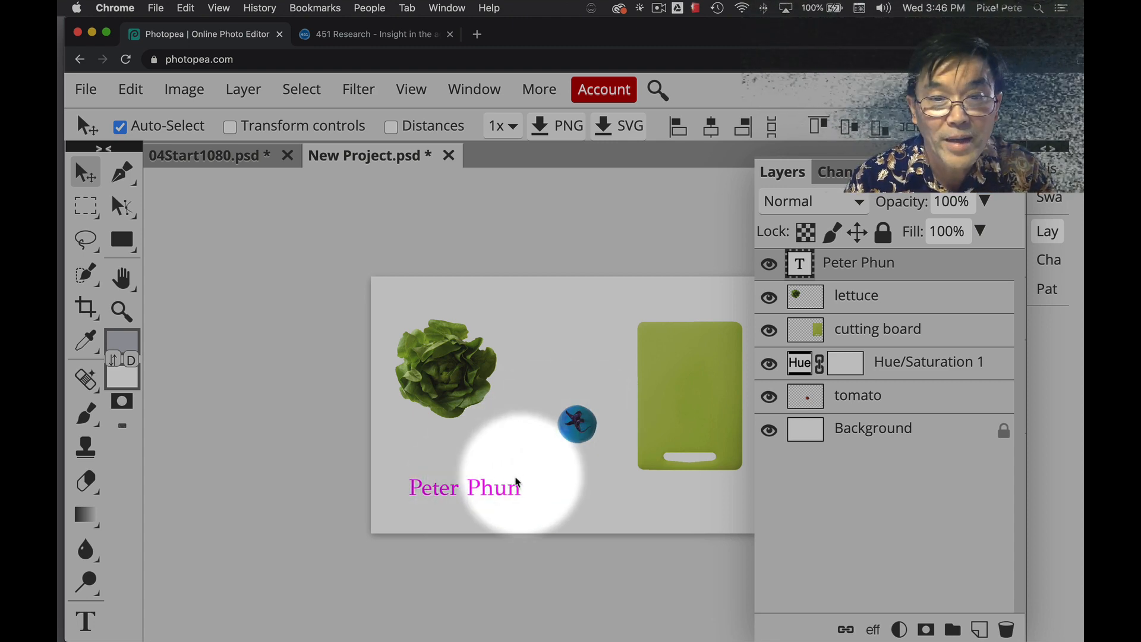
Step: Select the whole name text for editing and examine the fonts available for it
left_click(86, 620)
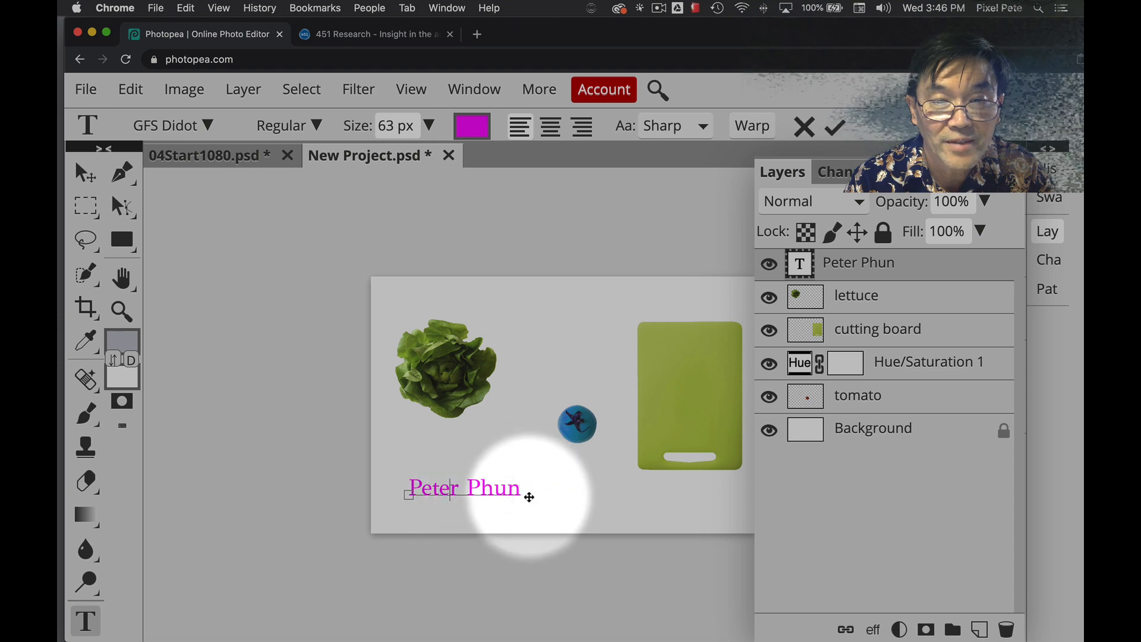
left_click_drag(518, 487, 387, 483)
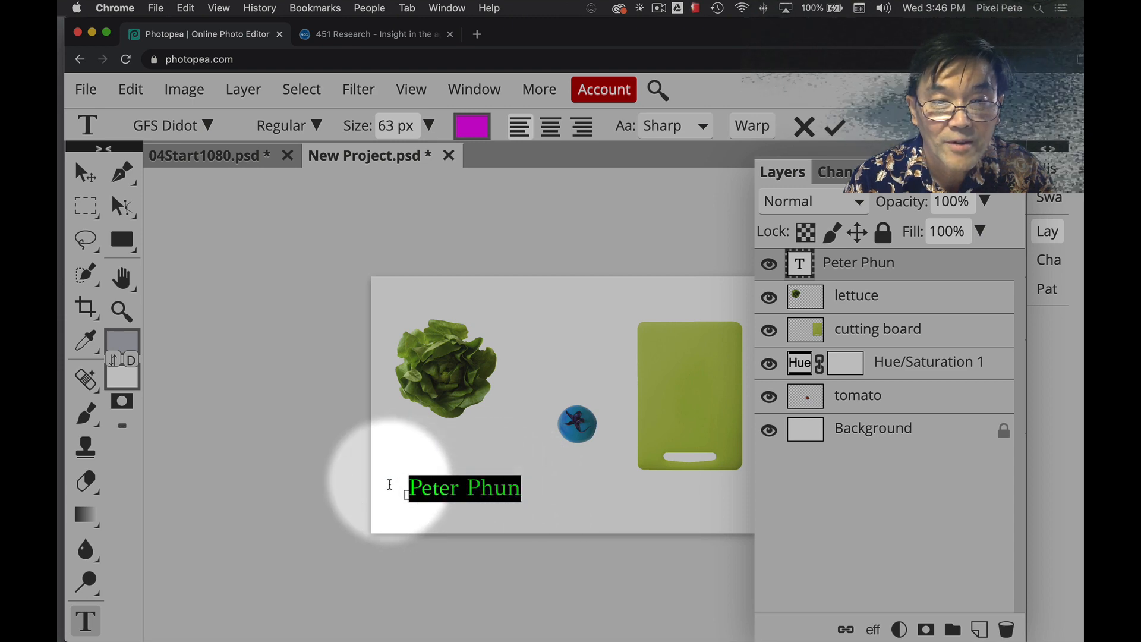
left_click(207, 124)
left_click(205, 128)
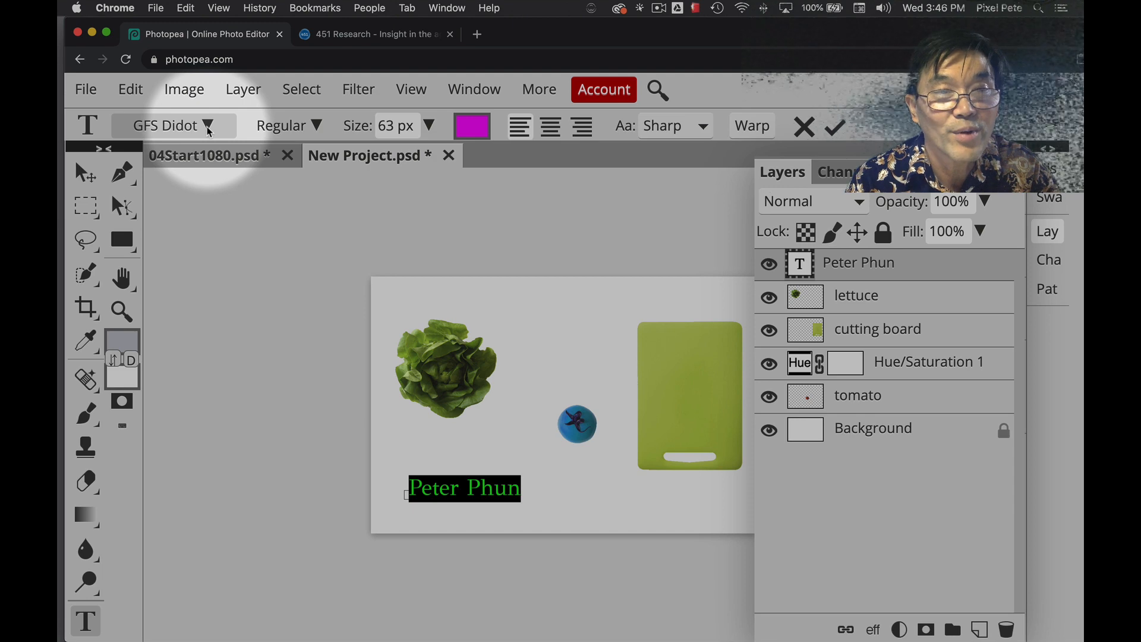
left_click(208, 130)
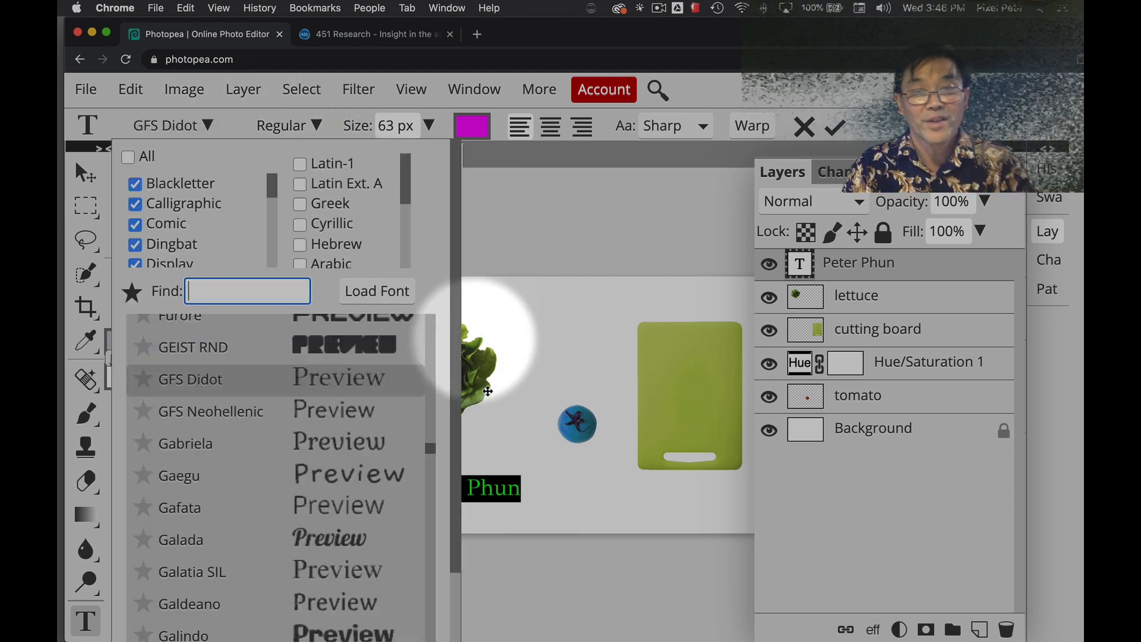
left_click(616, 228)
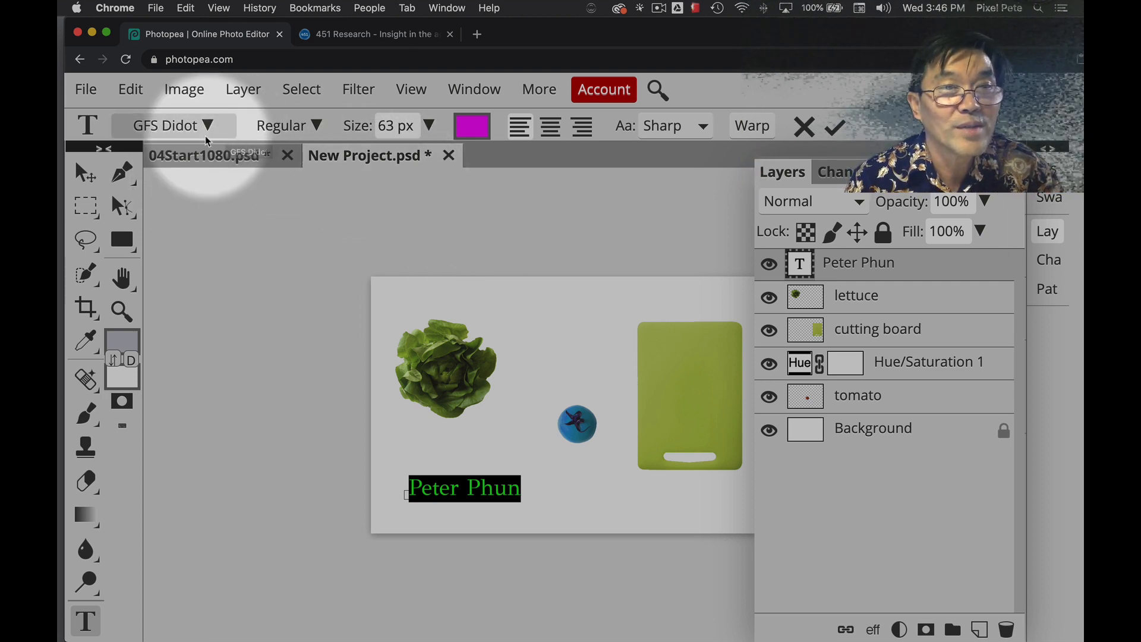
Step: Switch to the 04Start1080.psd document and deselect the tomato
left_click(179, 157)
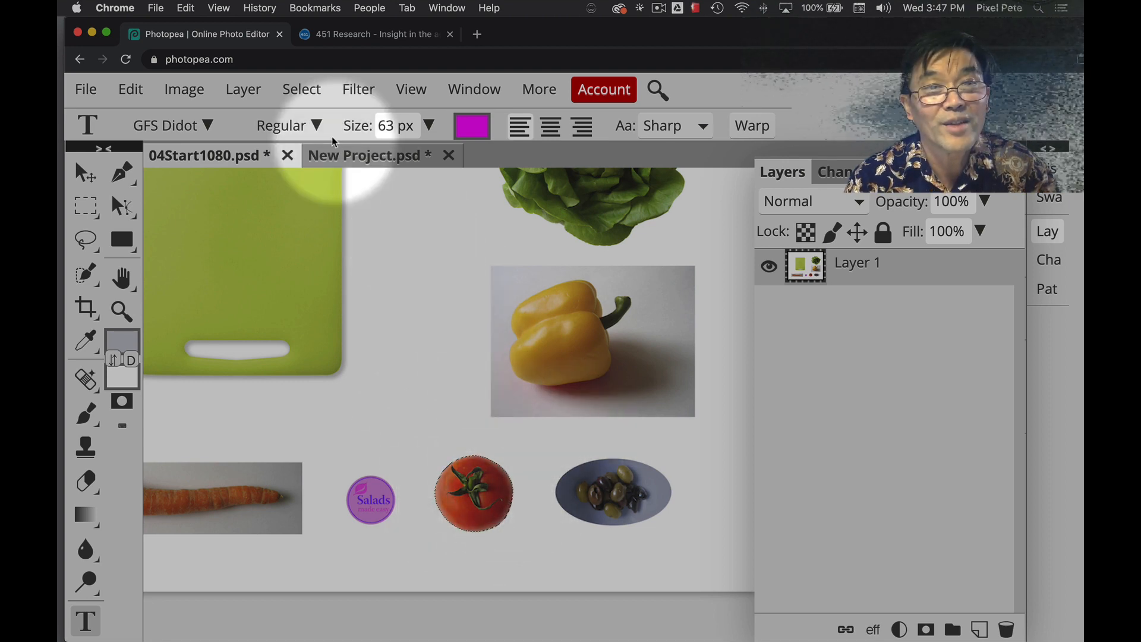
left_click(306, 89)
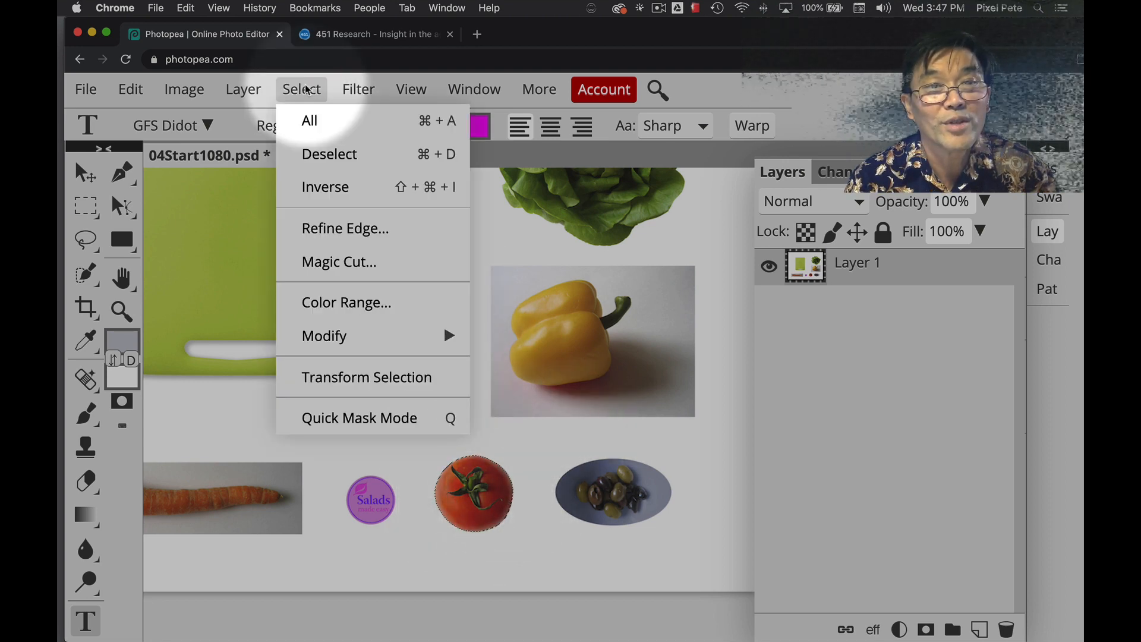
left_click(326, 159)
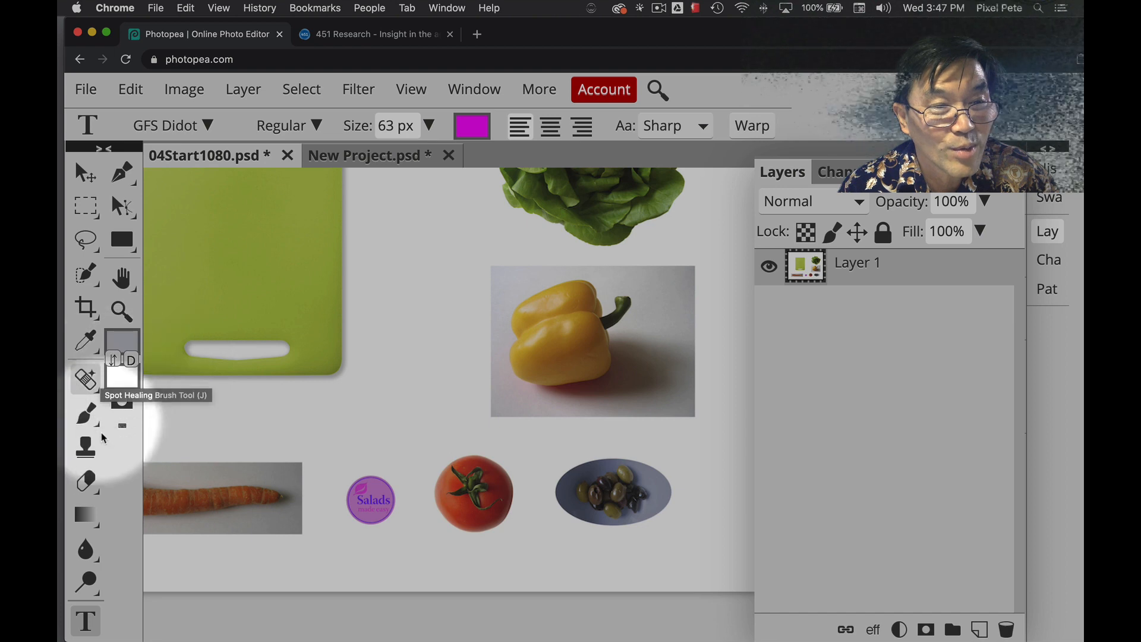
left_click(87, 277)
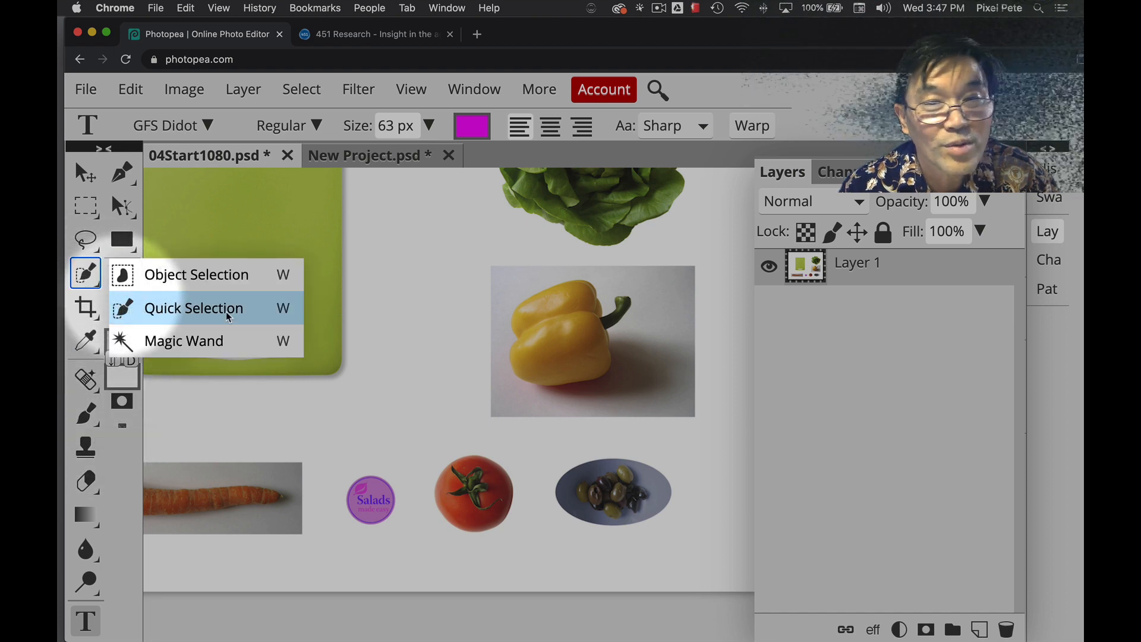
left_click(536, 347)
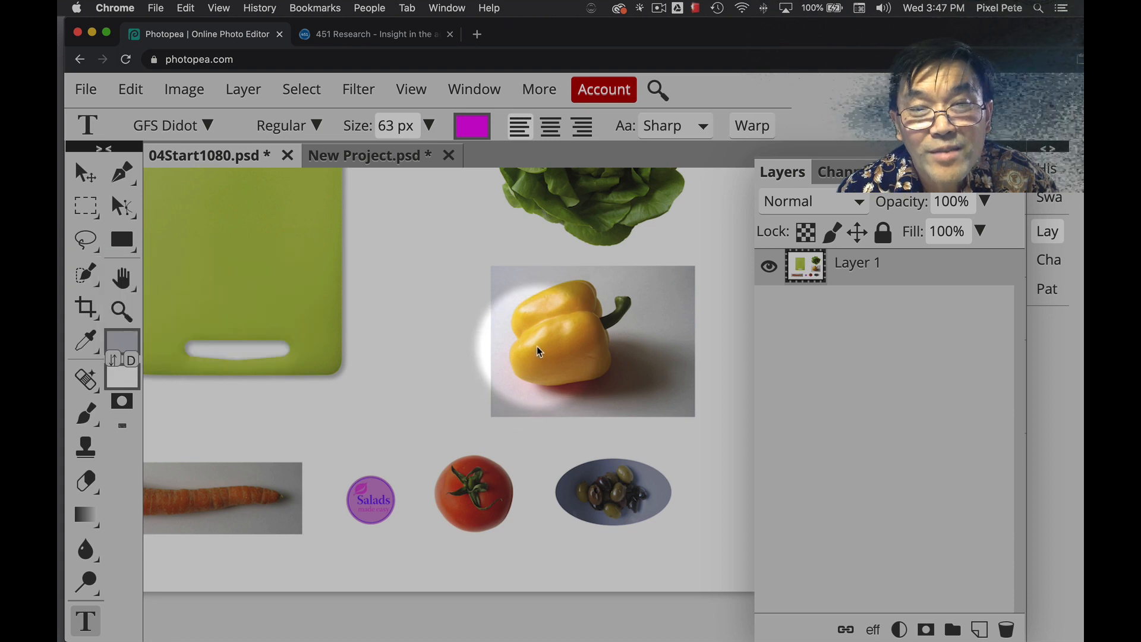
left_click(537, 346)
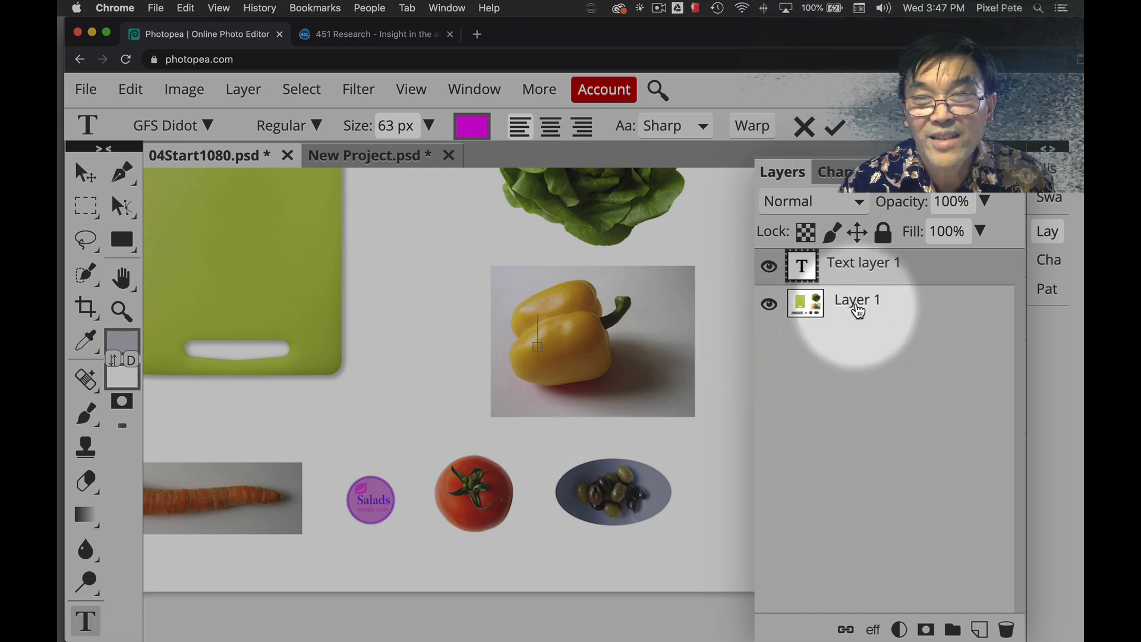
left_click(1004, 630)
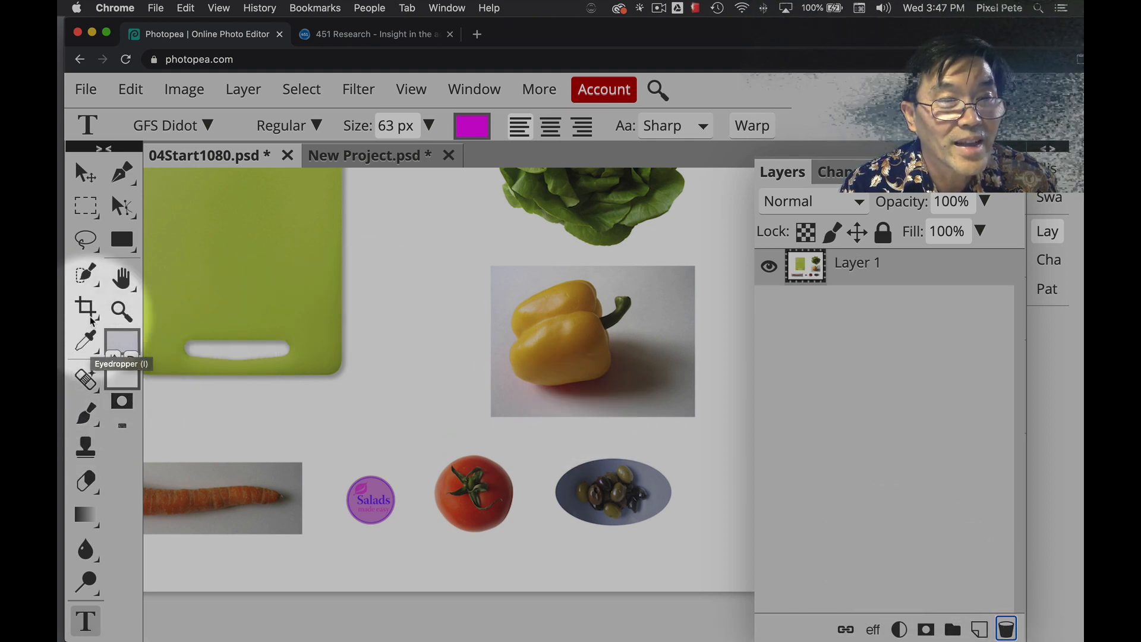
Step: Select the yellow pepper's body with the Quick Selection tool, undoing the attempts to add its stem
right_click(87, 273)
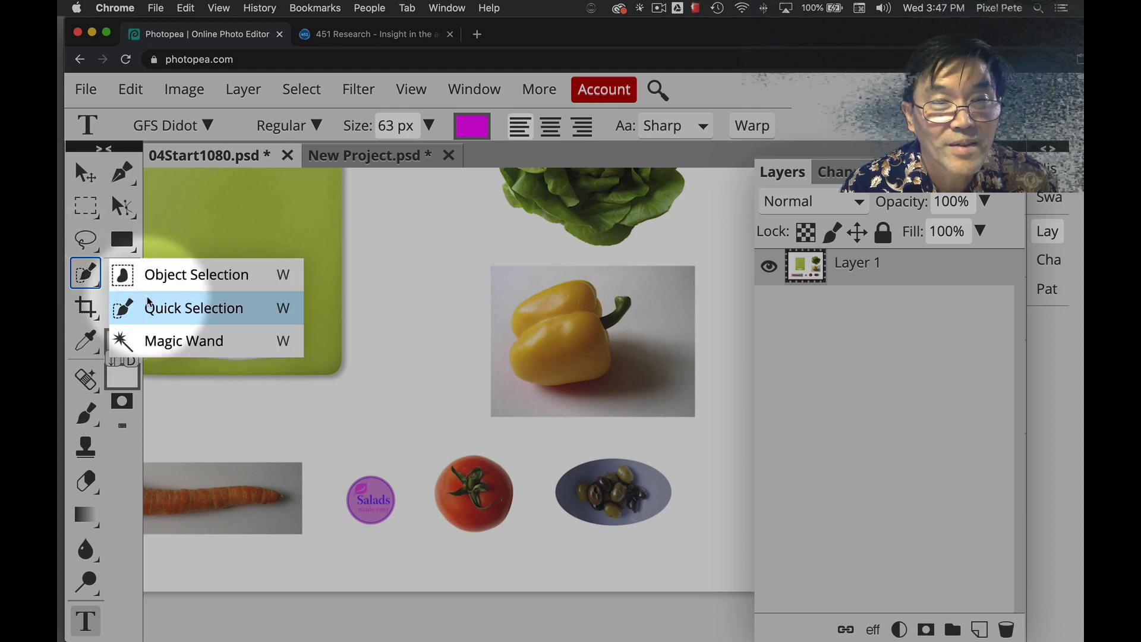
left_click(226, 307)
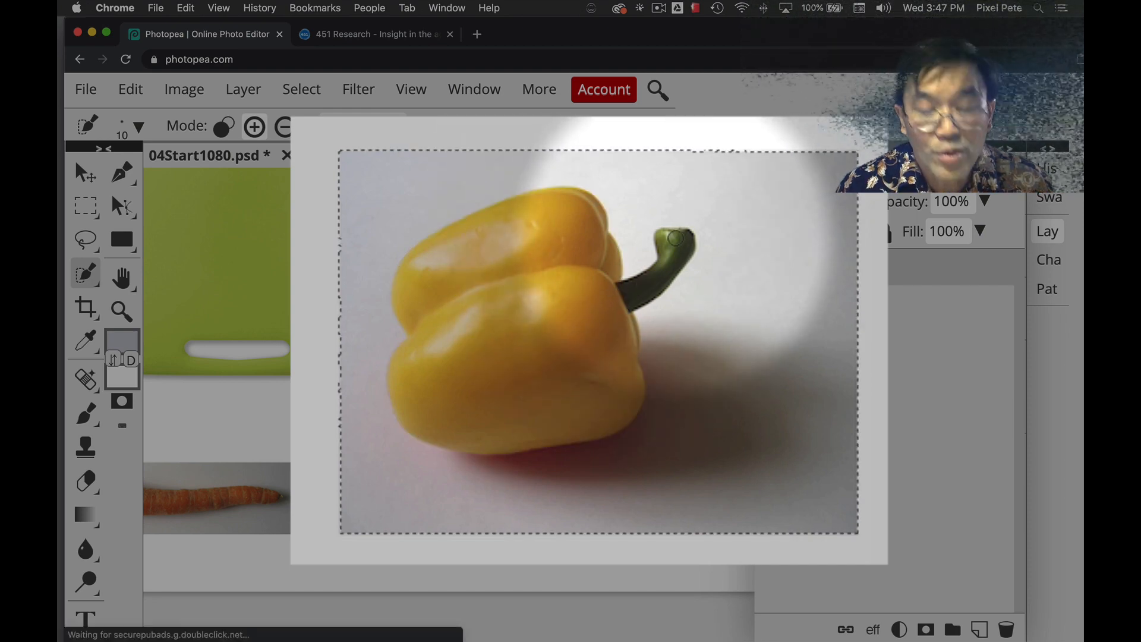
key("super+z")
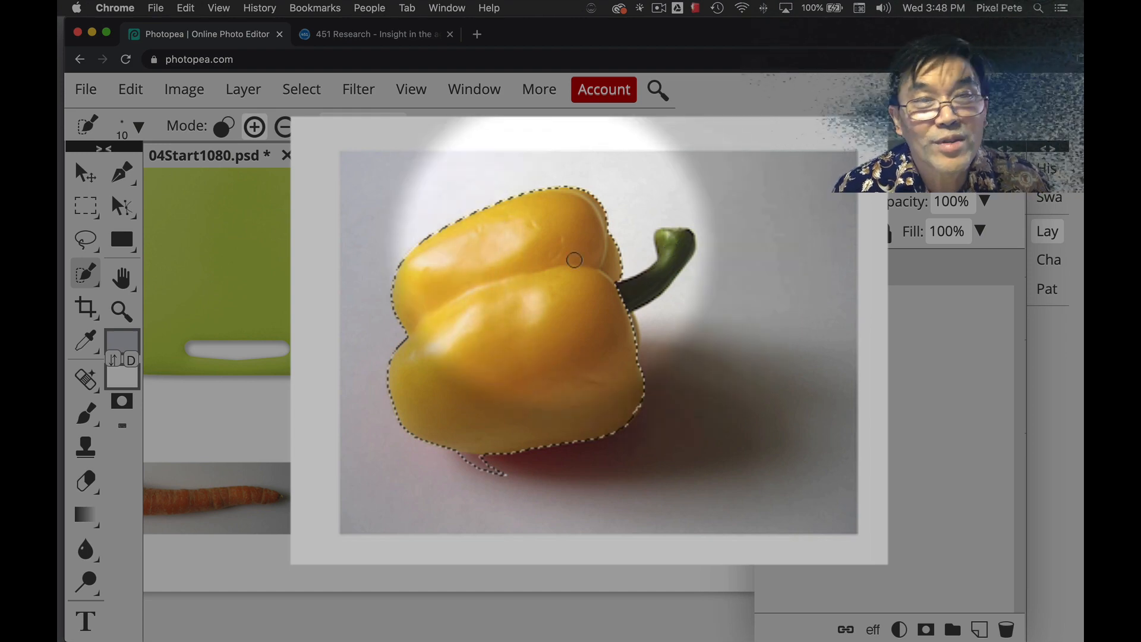
left_click(686, 242)
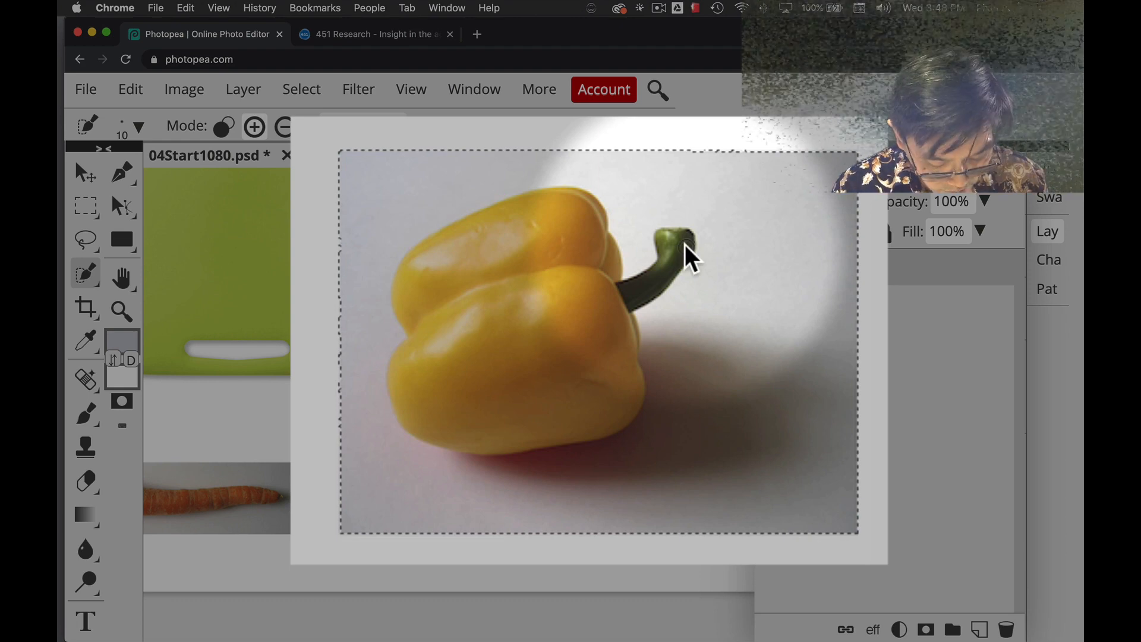
key("super+z")
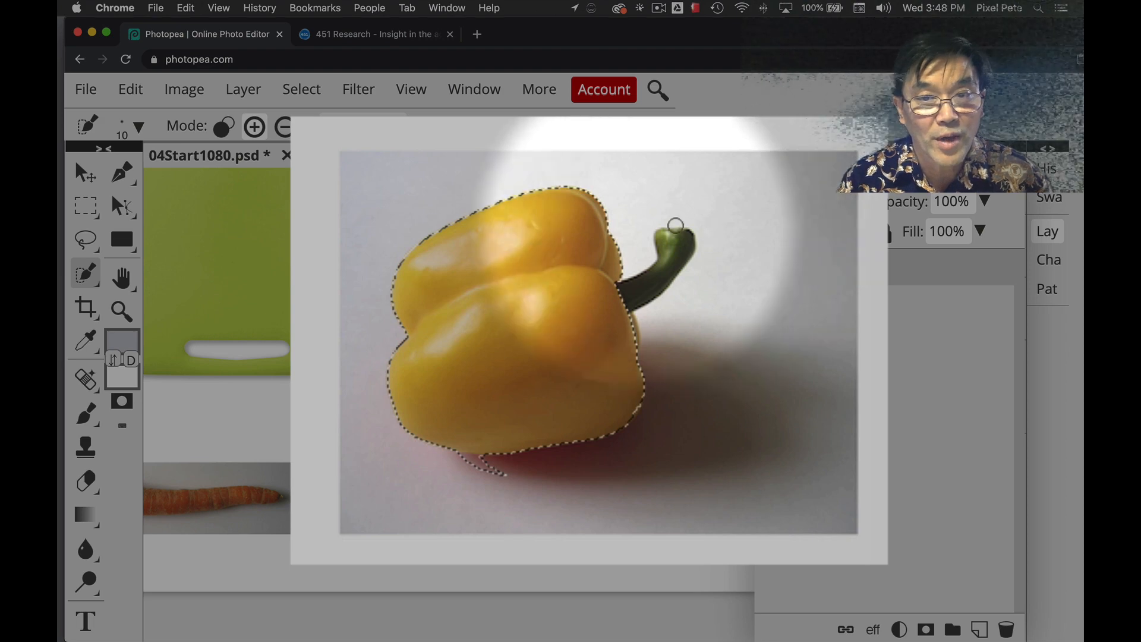
Step: Add the yellow pepper's green stem to the existing selection with a rough Lasso Select outline
right_click(86, 242)
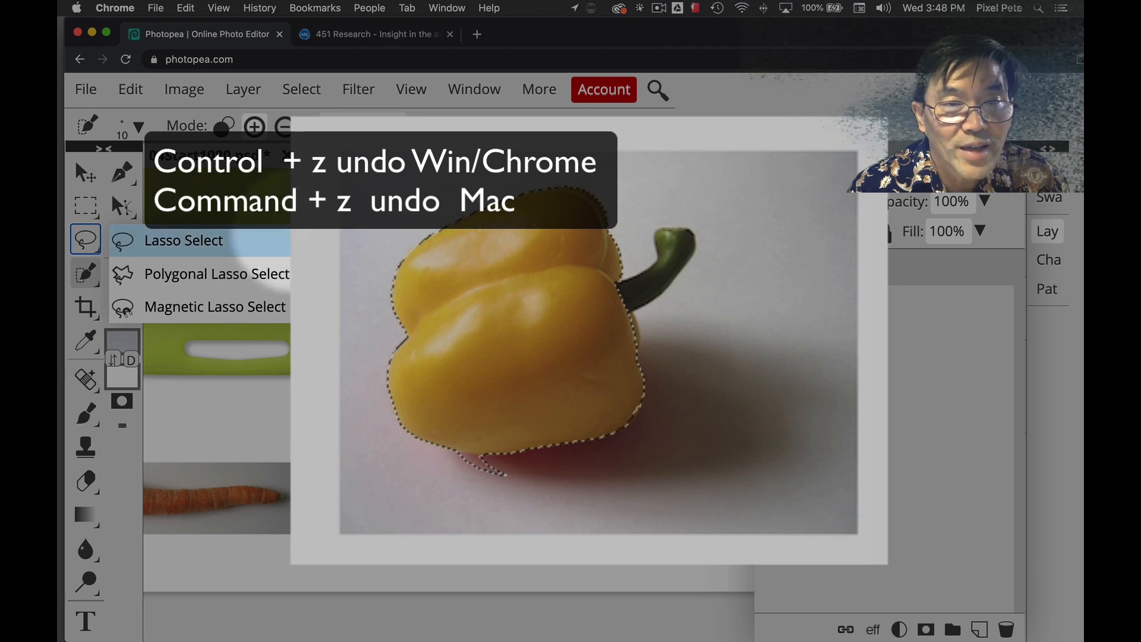
left_click(197, 241)
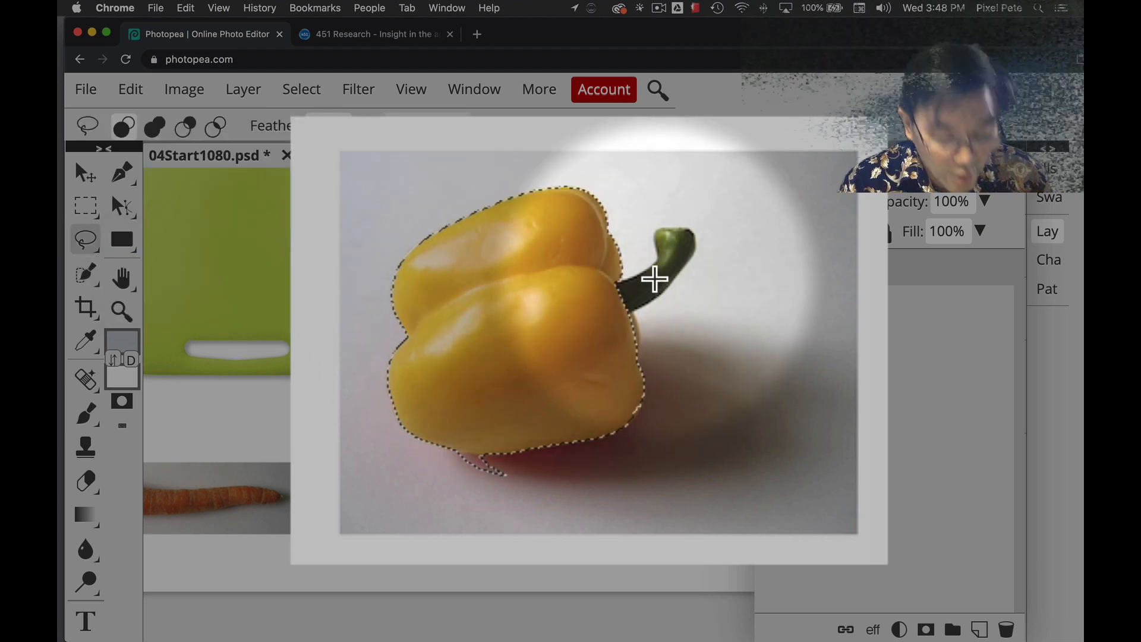
key("shift")
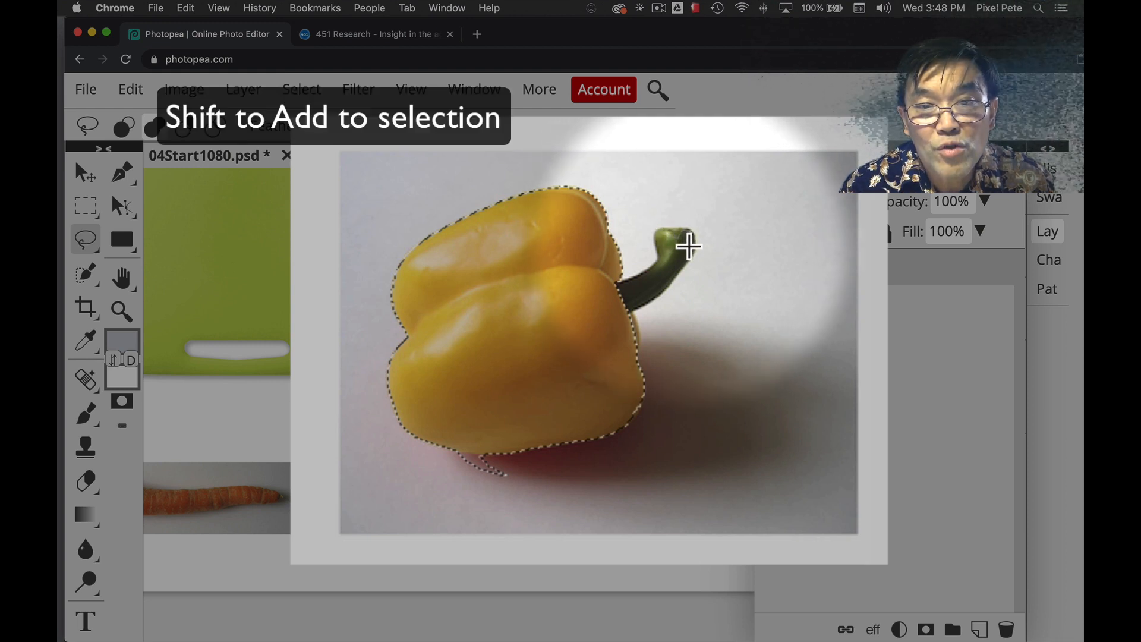
mouse_move(685, 254)
left_mouse_down()
mouse_move(657, 303)
mouse_move(627, 317)
mouse_move(618, 294)
mouse_move(663, 240)
left_mouse_up()
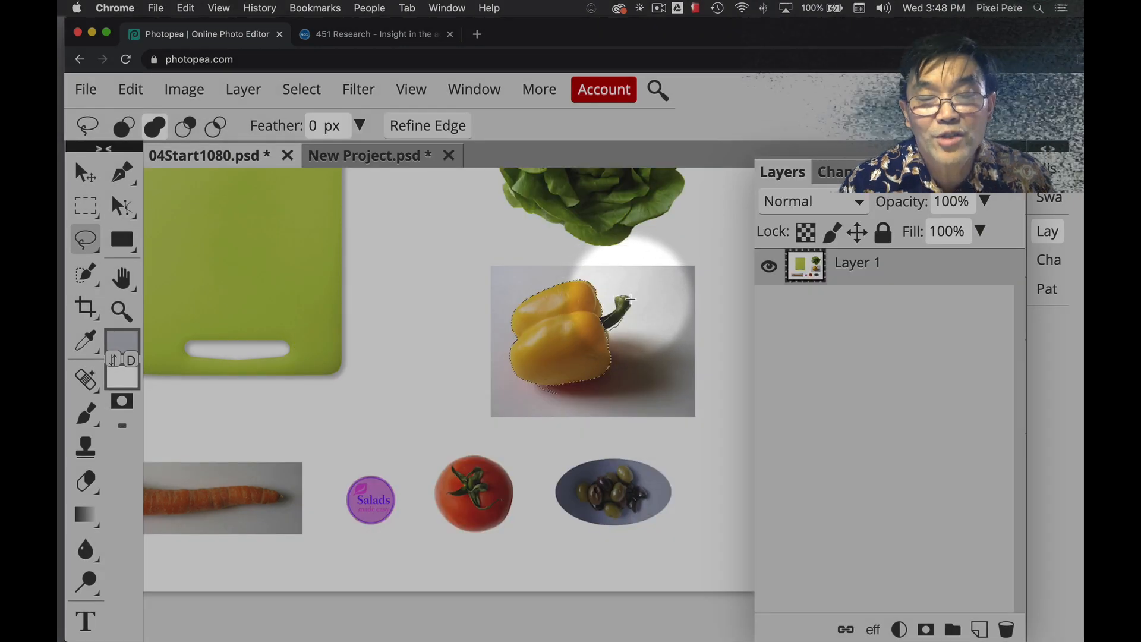
left_click_drag(630, 299, 632, 299)
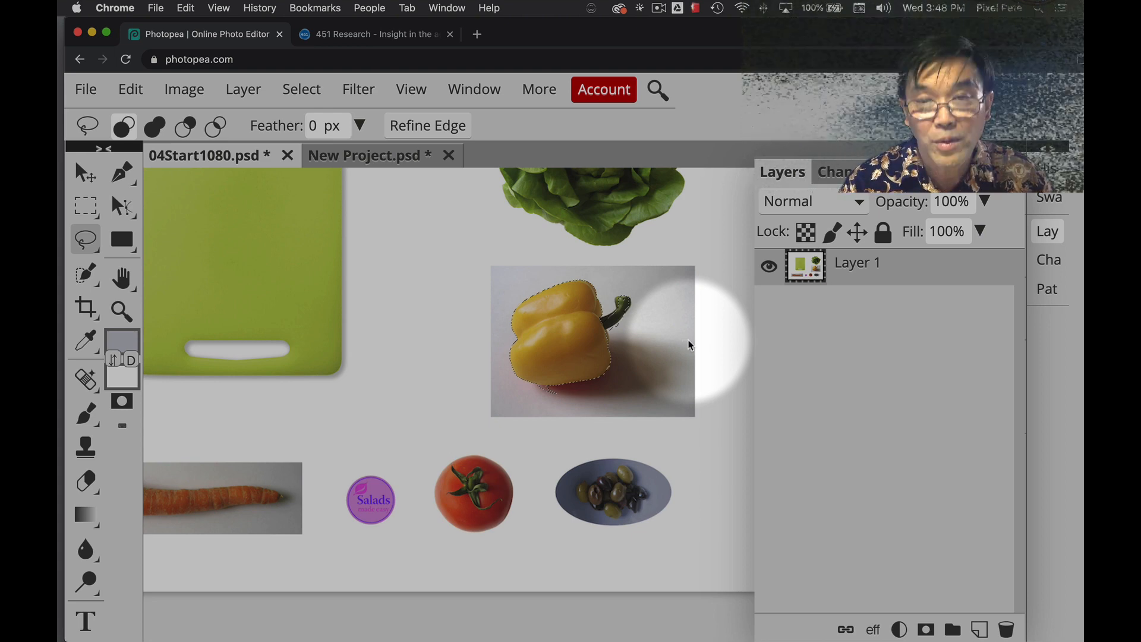
Step: Add the missed upper edge of the pepper's stem to the selection with the Lasso, undoing the accidental deselection
key("super+plus")
key("super+plus")
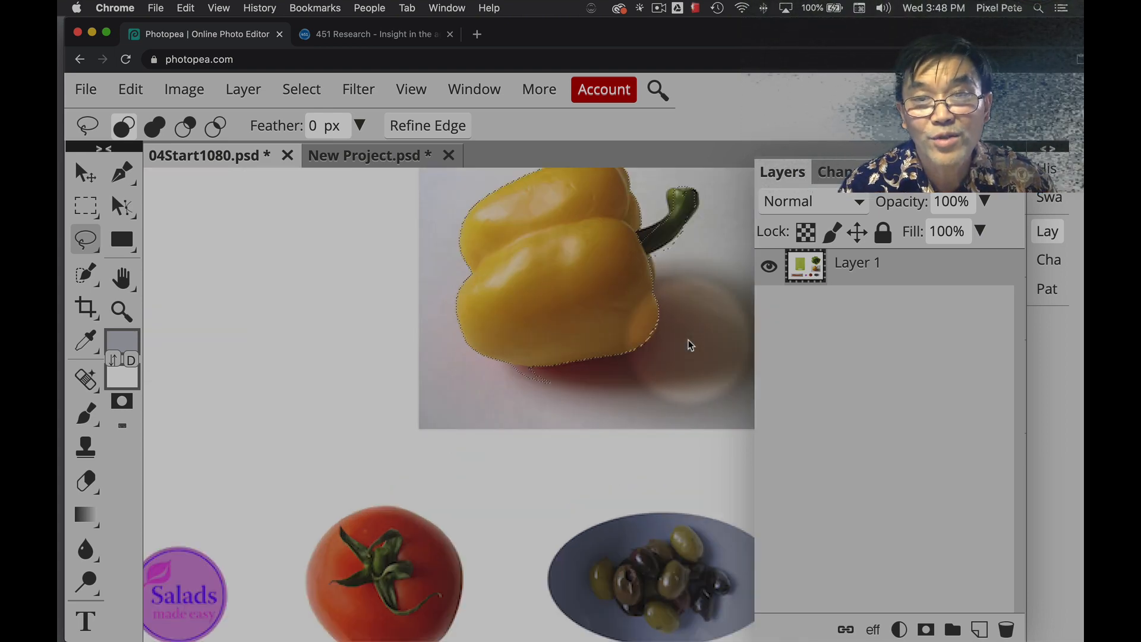
key("super+plus")
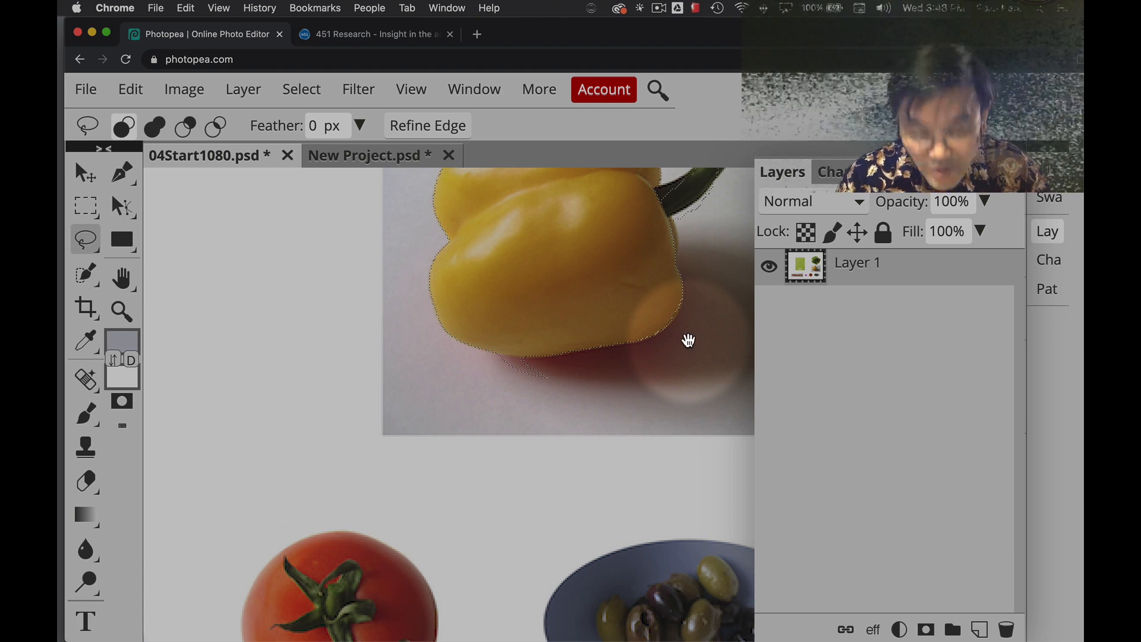
left_click_drag(688, 340, 456, 562)
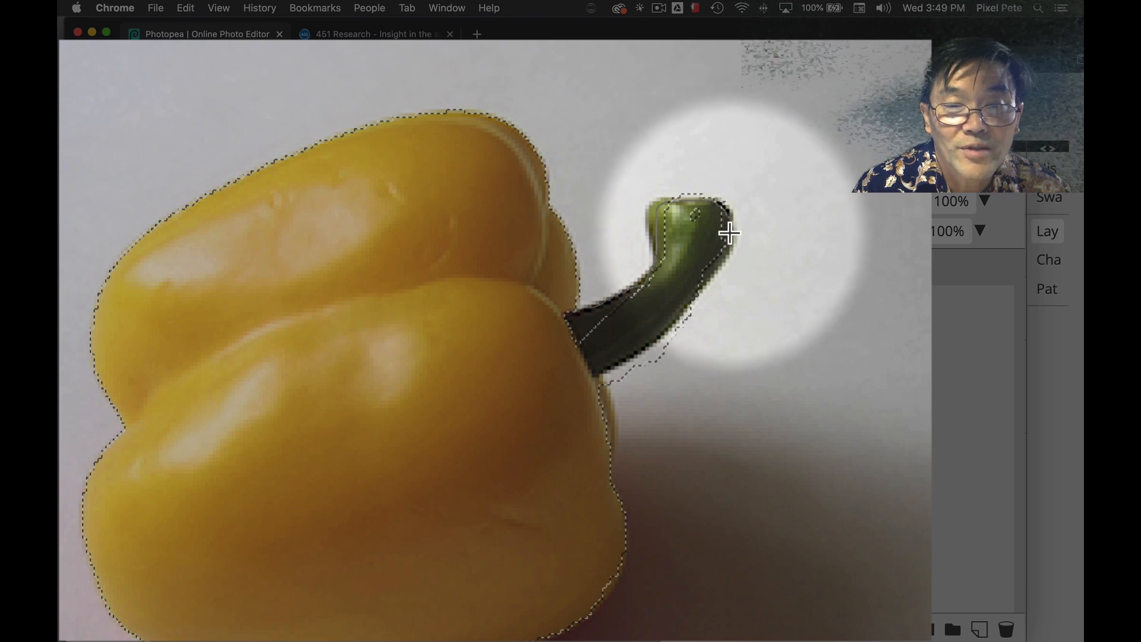
mouse_move(730, 233)
left_mouse_down()
mouse_move(740, 272)
mouse_move(698, 275)
mouse_move(668, 303)
mouse_move(653, 340)
mouse_move(607, 367)
mouse_move(558, 362)
mouse_move(576, 306)
left_mouse_up()
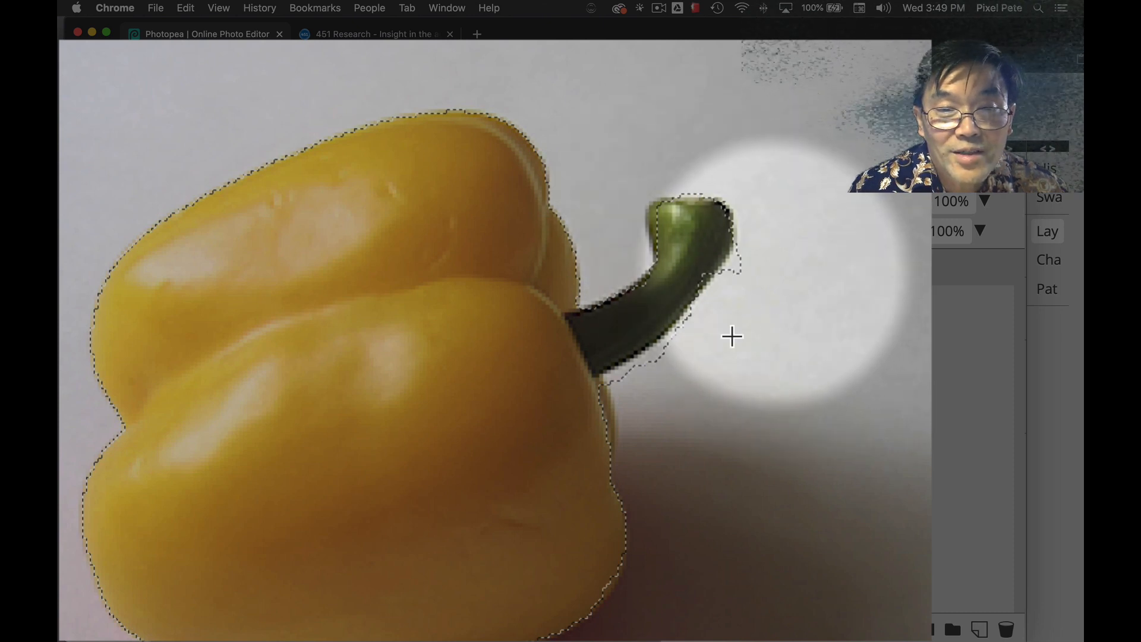
left_click(656, 358)
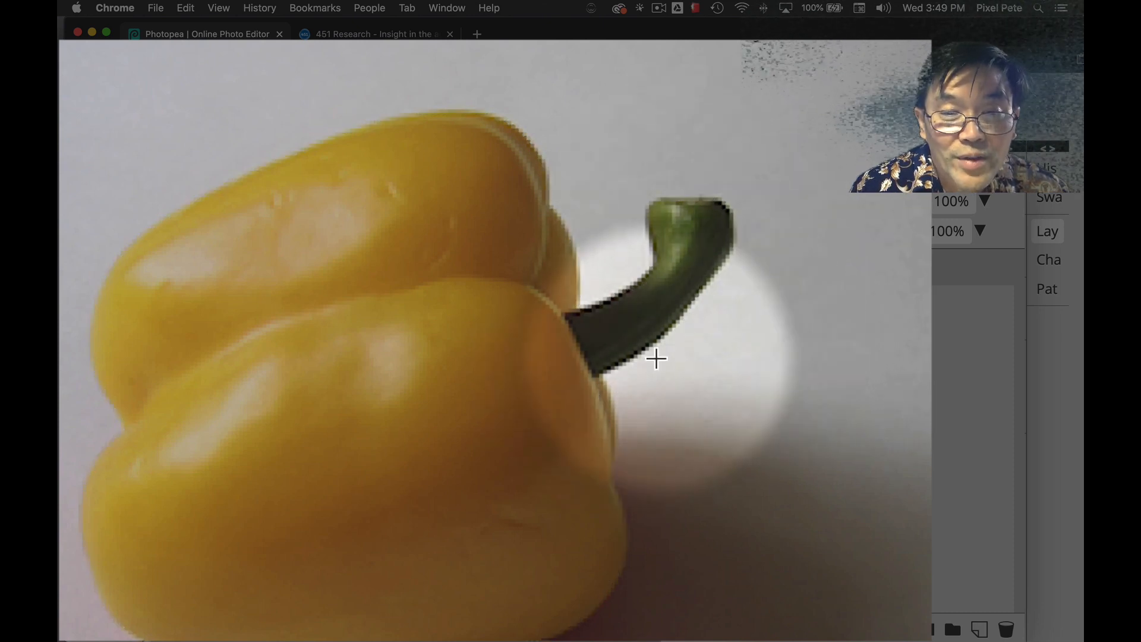
key("super+z")
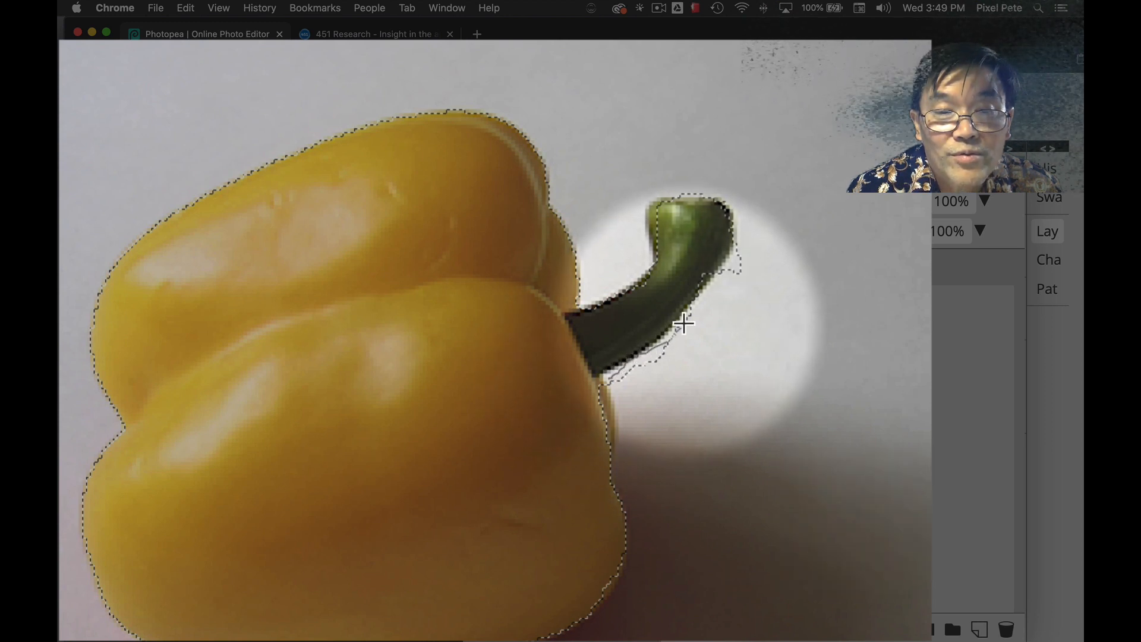
Step: Trim the excess background along the stem's lower edge and tip from the selection, and include the missed edge at the stem's upper end
mouse_move(683, 323)
left_mouse_down()
mouse_move(713, 365)
mouse_move(657, 408)
mouse_move(627, 408)
mouse_move(608, 380)
mouse_move(683, 326)
left_mouse_up()
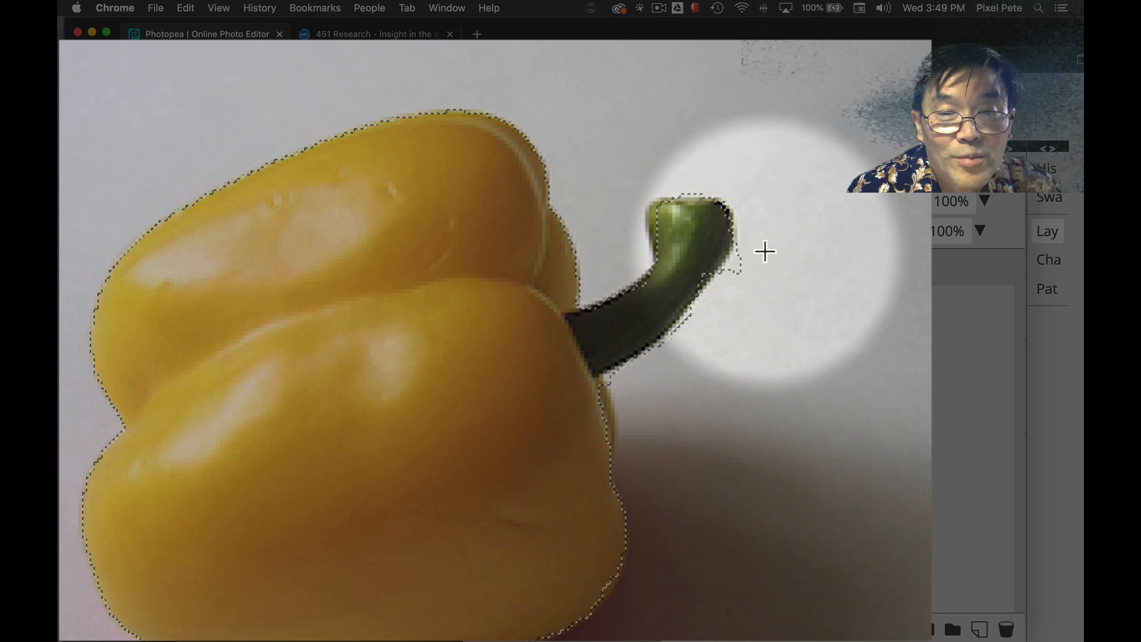
mouse_move(768, 252)
left_mouse_down()
mouse_move(749, 248)
mouse_move(730, 263)
mouse_move(745, 264)
mouse_move(740, 247)
mouse_move(730, 295)
mouse_move(746, 267)
mouse_move(738, 242)
left_mouse_up()
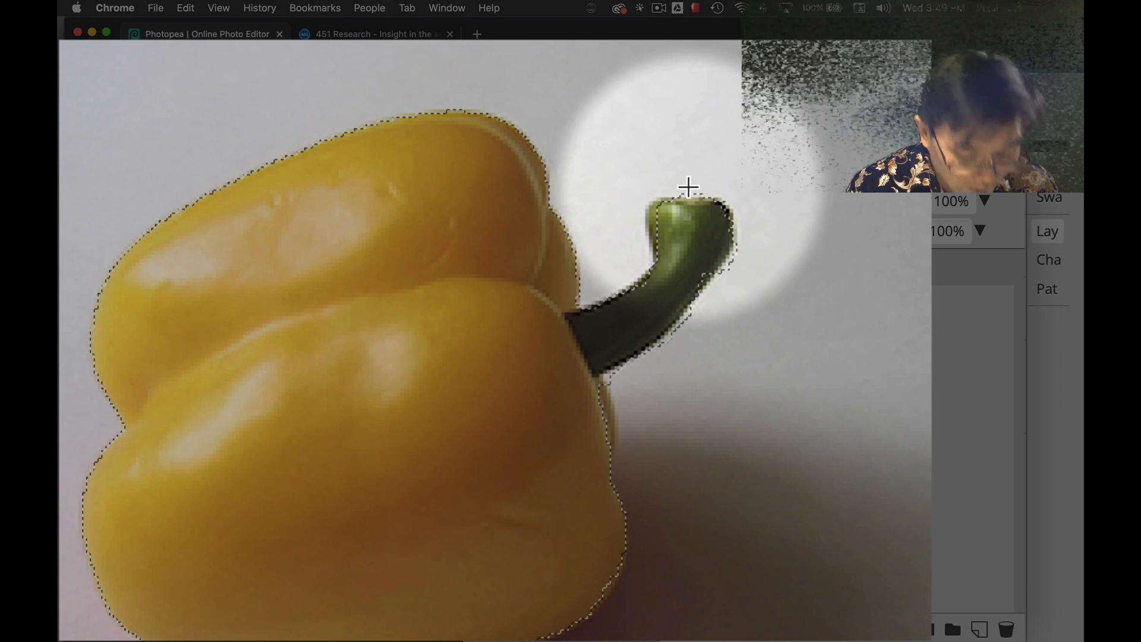
mouse_move(675, 195)
left_mouse_down()
mouse_move(648, 211)
mouse_move(655, 252)
mouse_move(682, 225)
mouse_move(677, 191)
left_mouse_up()
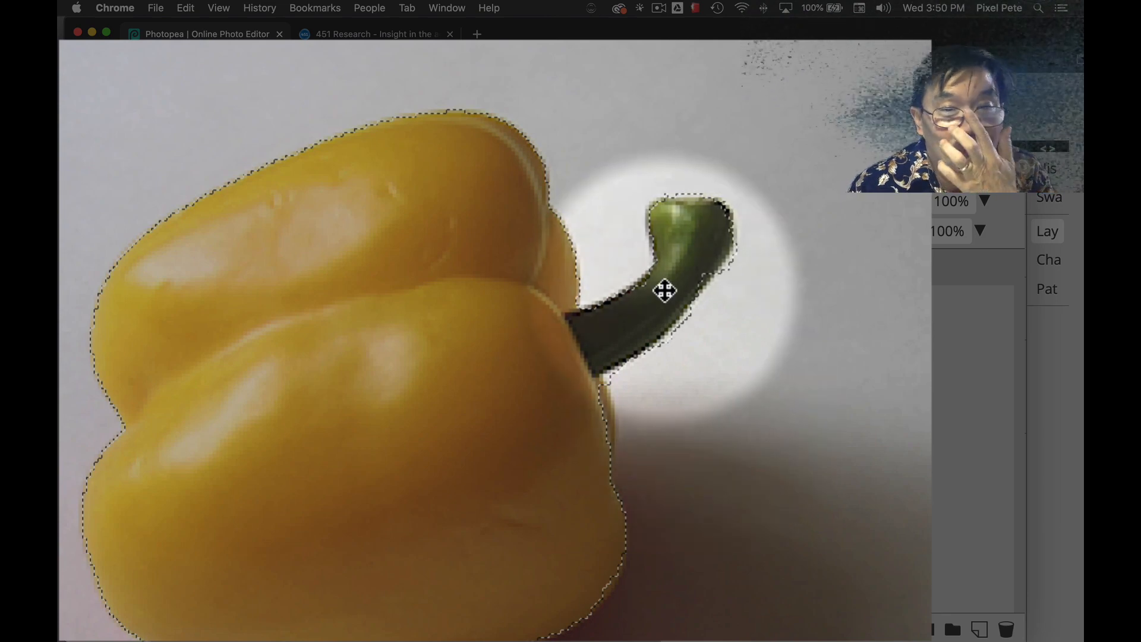
Step: Copy the selected pepper from 04Start1080.psd into New Project.psd and move it above the blue tomato
left_click(130, 89)
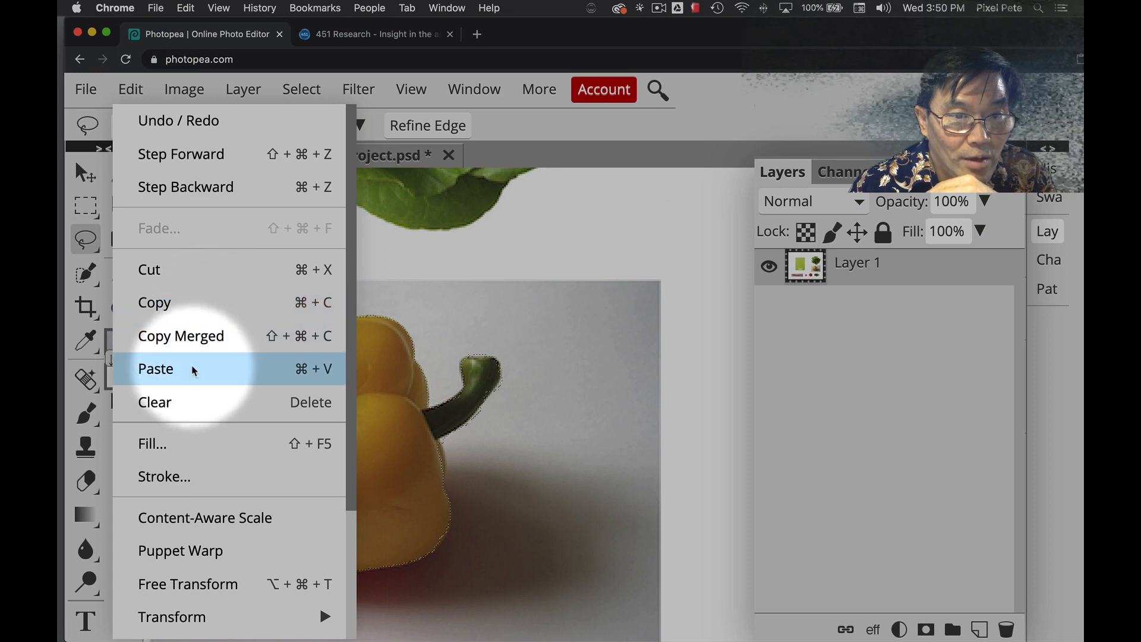
left_click(198, 309)
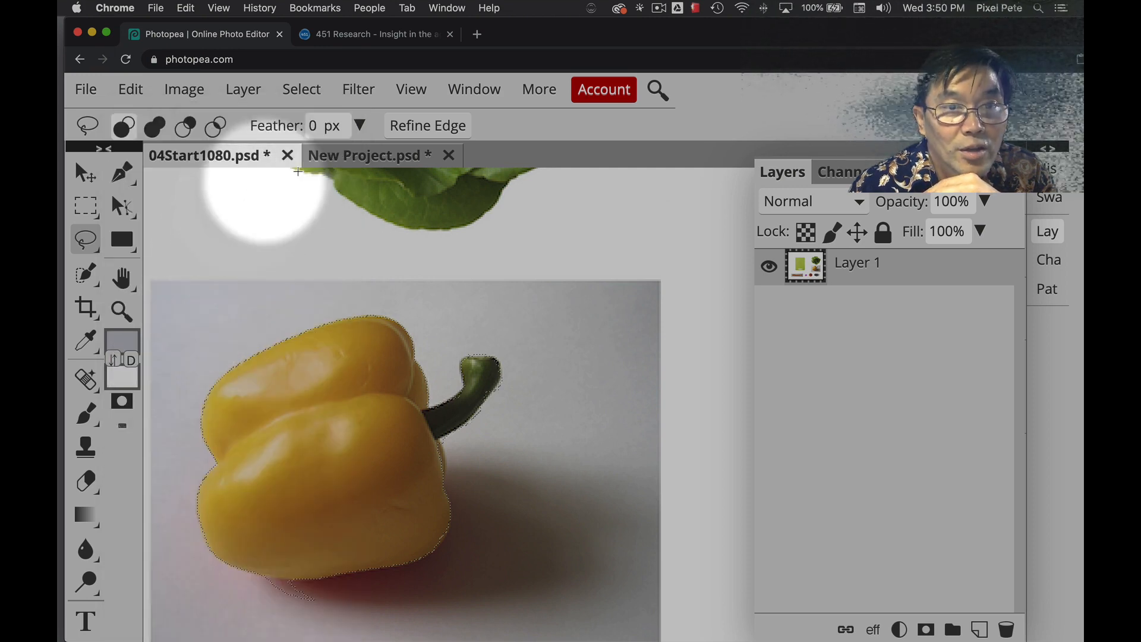
left_click(348, 157)
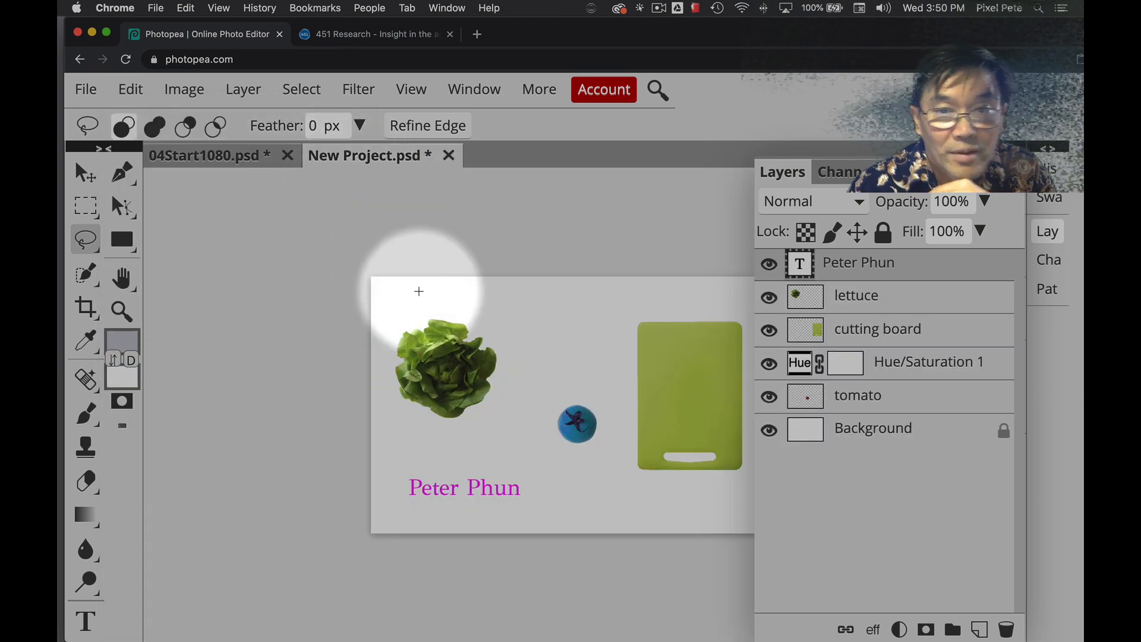
left_click(131, 89)
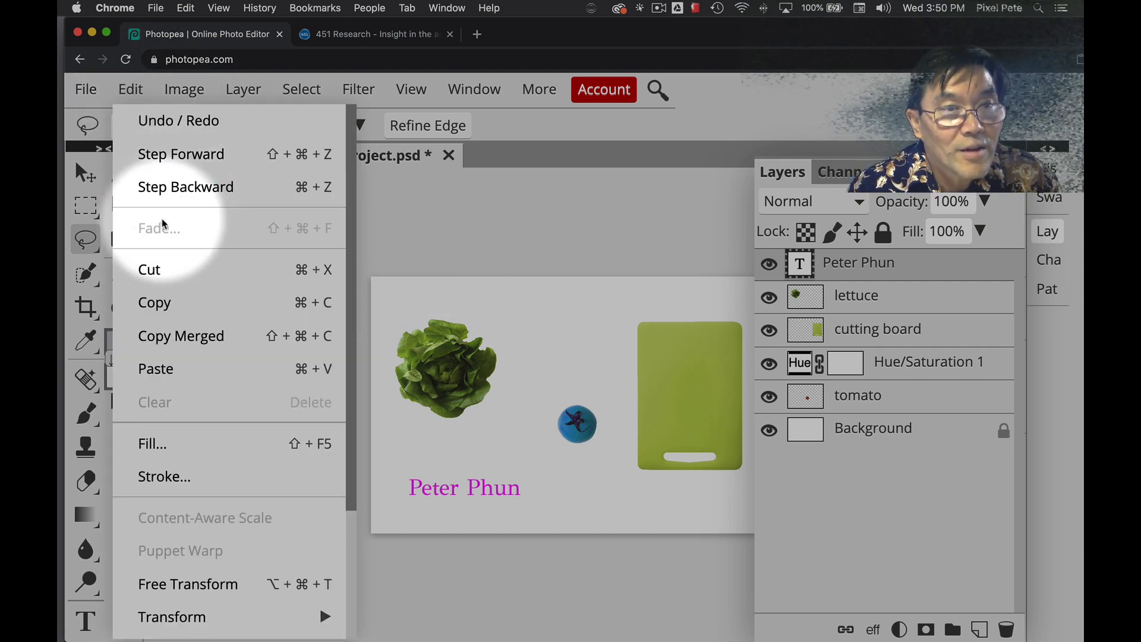
left_click(154, 371)
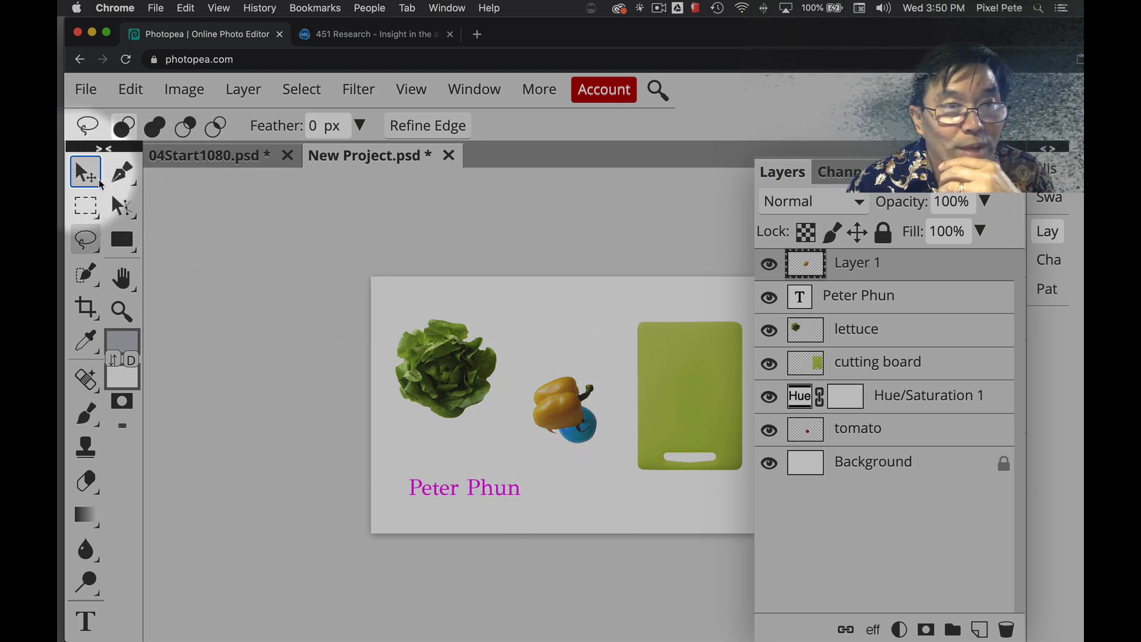
left_click(99, 182)
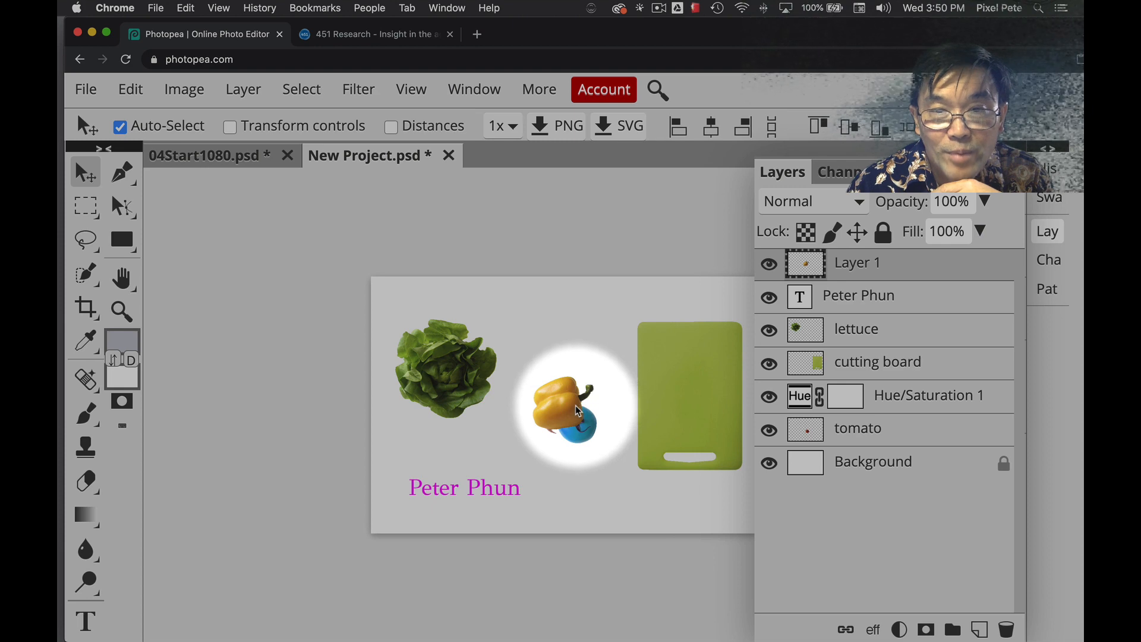
left_click_drag(577, 410, 566, 343)
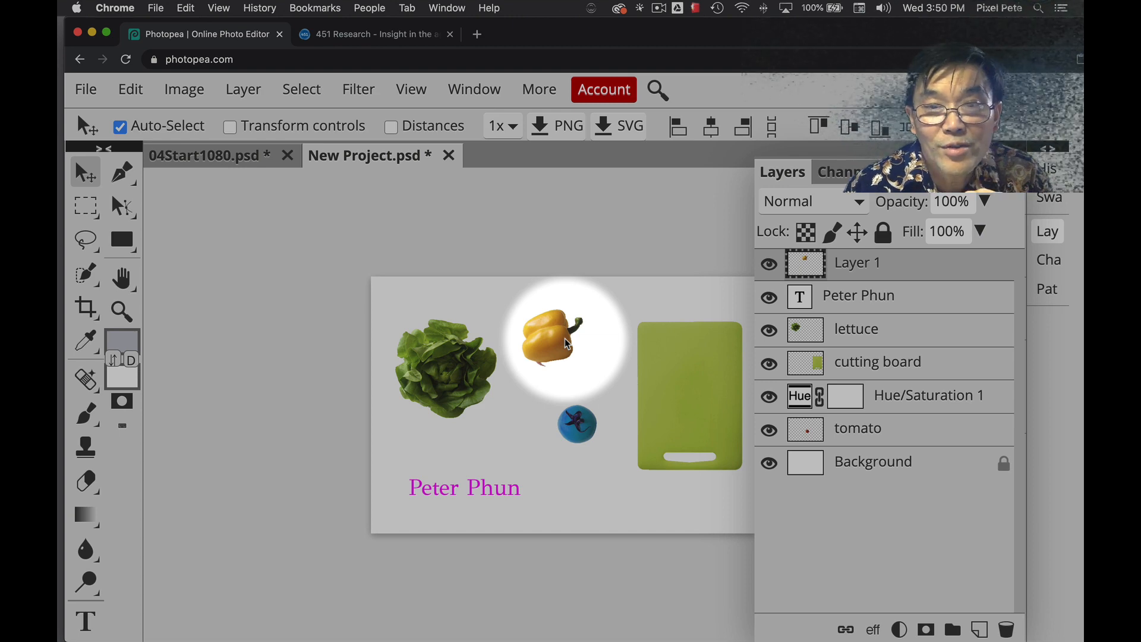
Step: Free-transform the pepper to a rotation of about -107.9° and a scale of about 191.48%, and move it up clear of the tomato
left_click(137, 89)
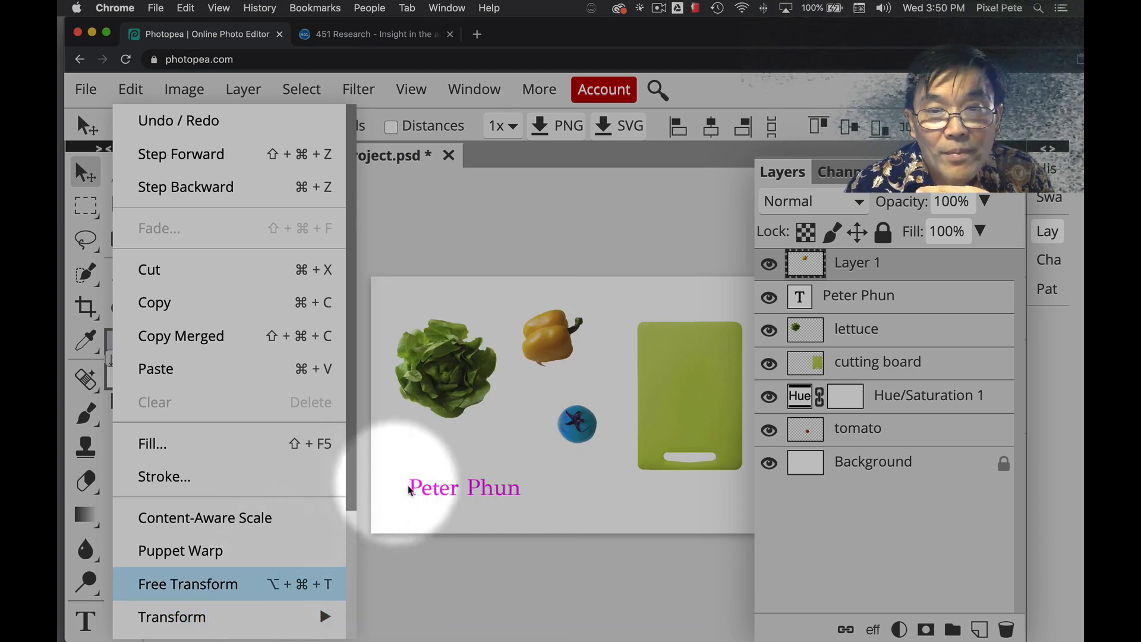
key("alt+super+t")
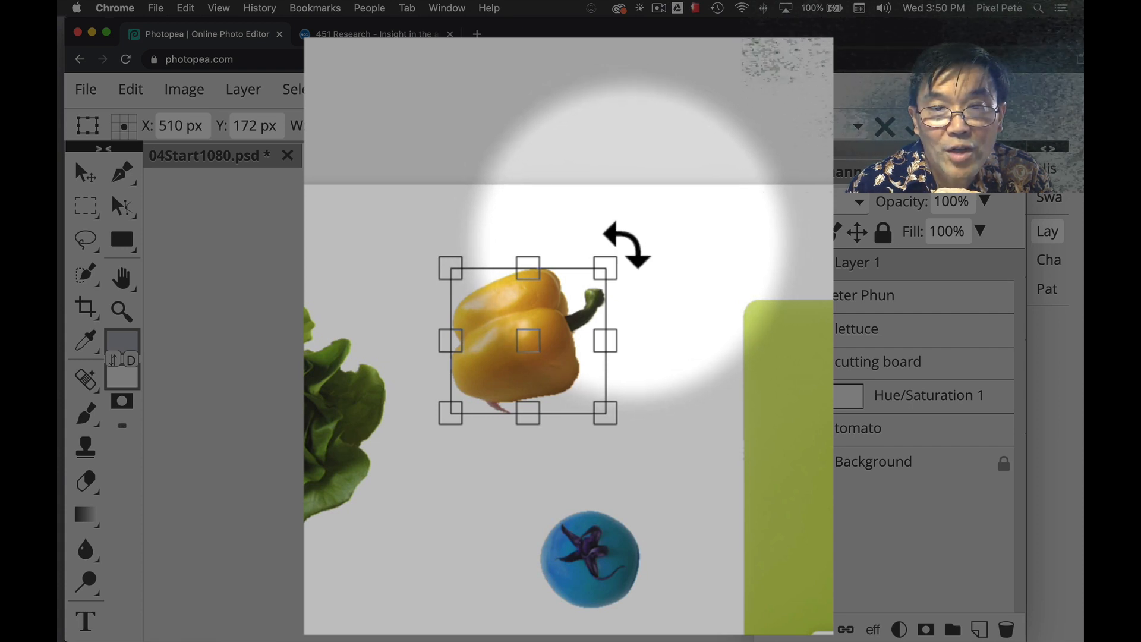
left_click_drag(627, 246, 330, 241)
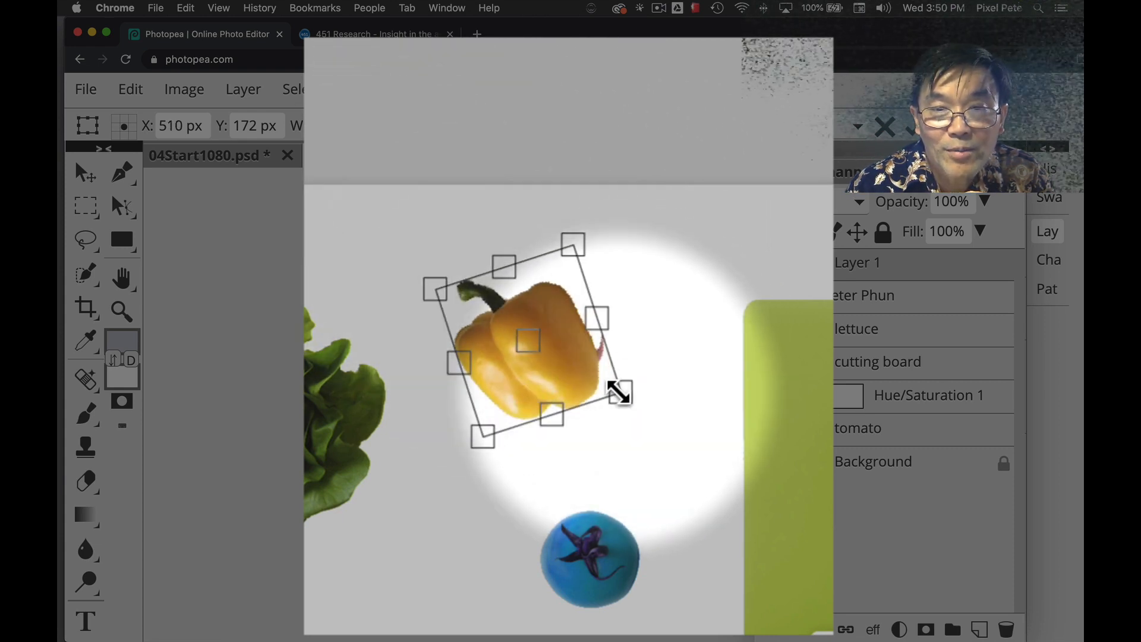
left_click_drag(620, 392, 726, 457)
left_click_drag(723, 455, 737, 462)
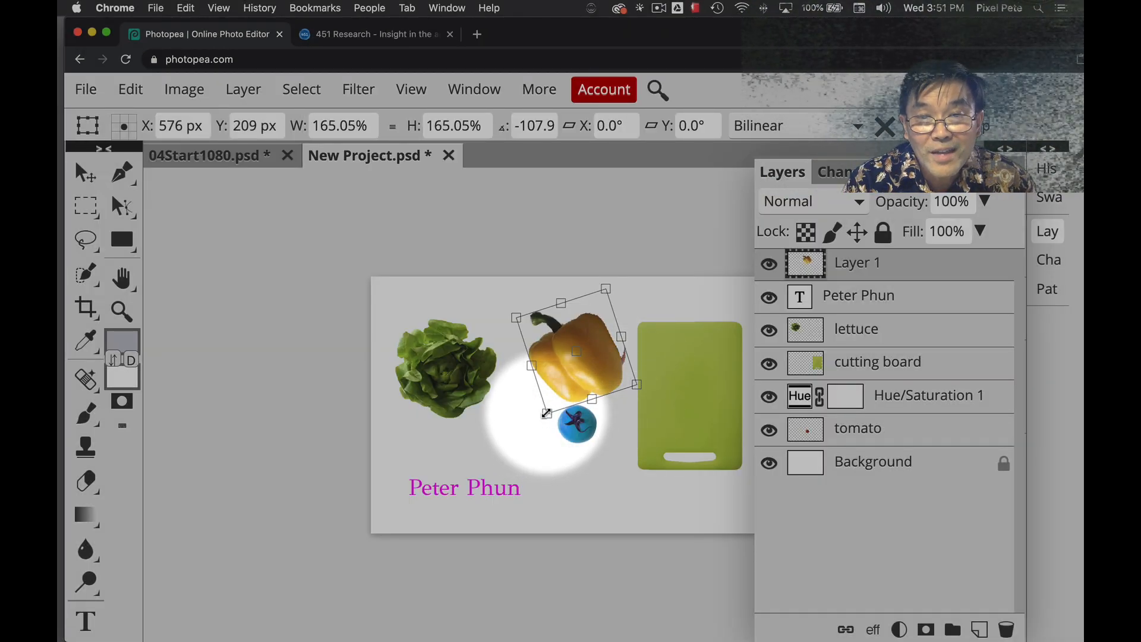
left_click_drag(546, 413, 537, 433)
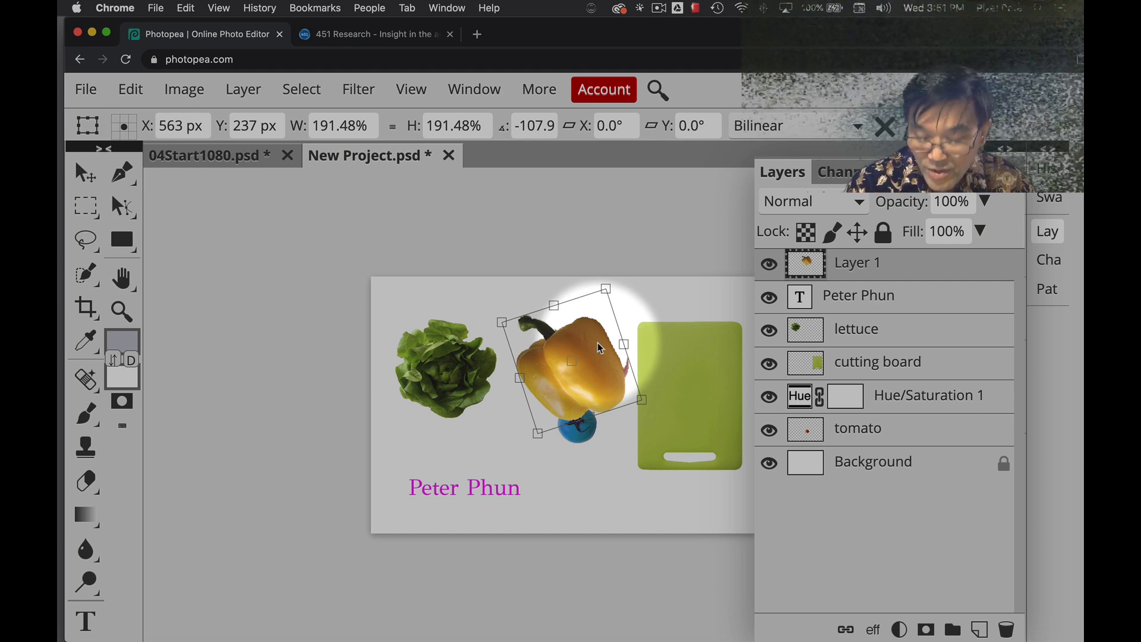
key("Return")
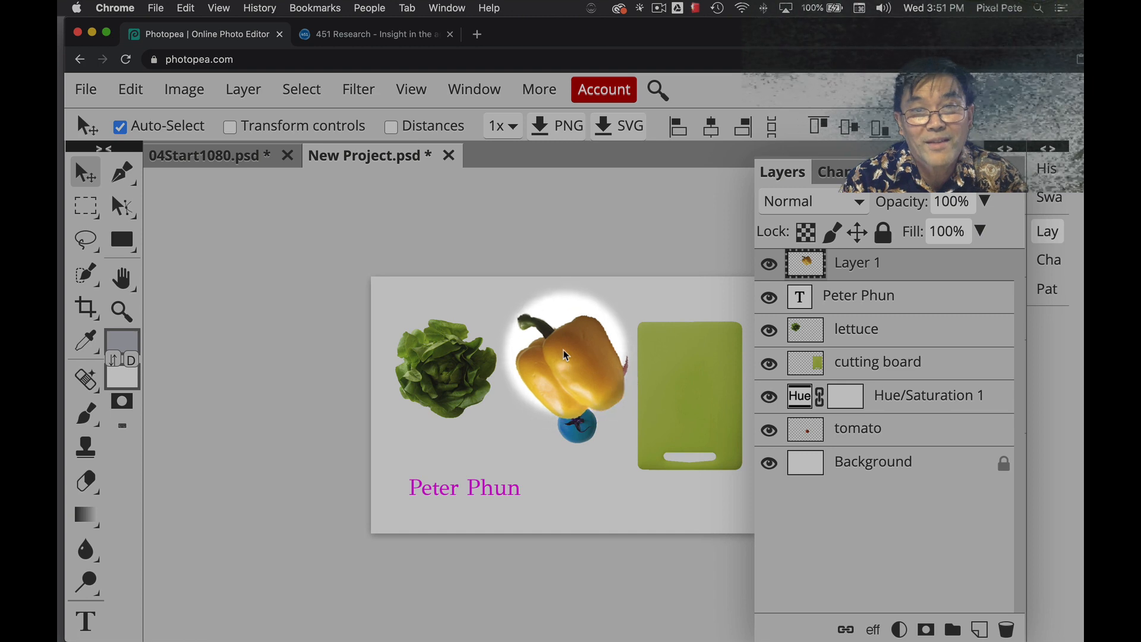
left_click_drag(563, 350, 558, 337)
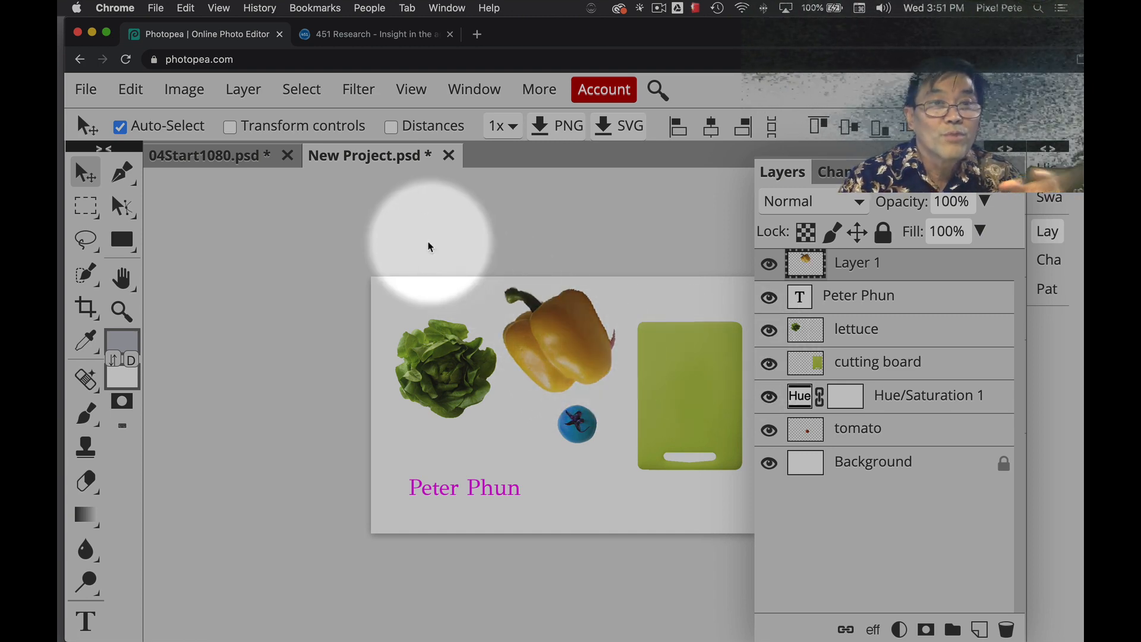
Step: Check the remaining food items in the 04Start1080.psd source image, and return to New Project.psd
left_click(237, 157)
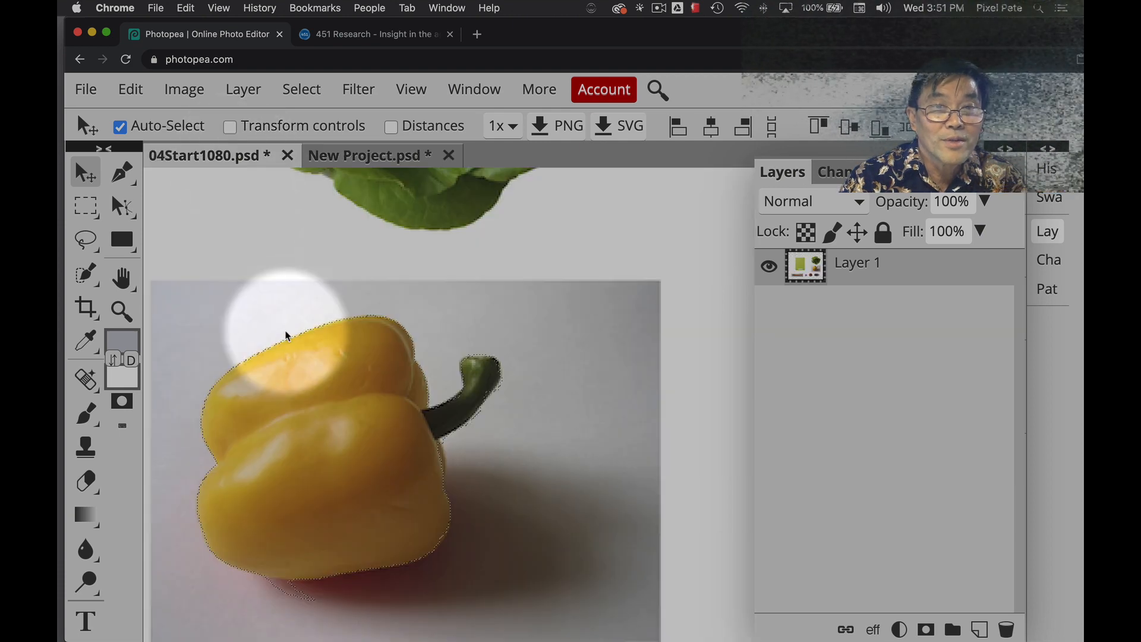
scroll(357, 342, "down", 6)
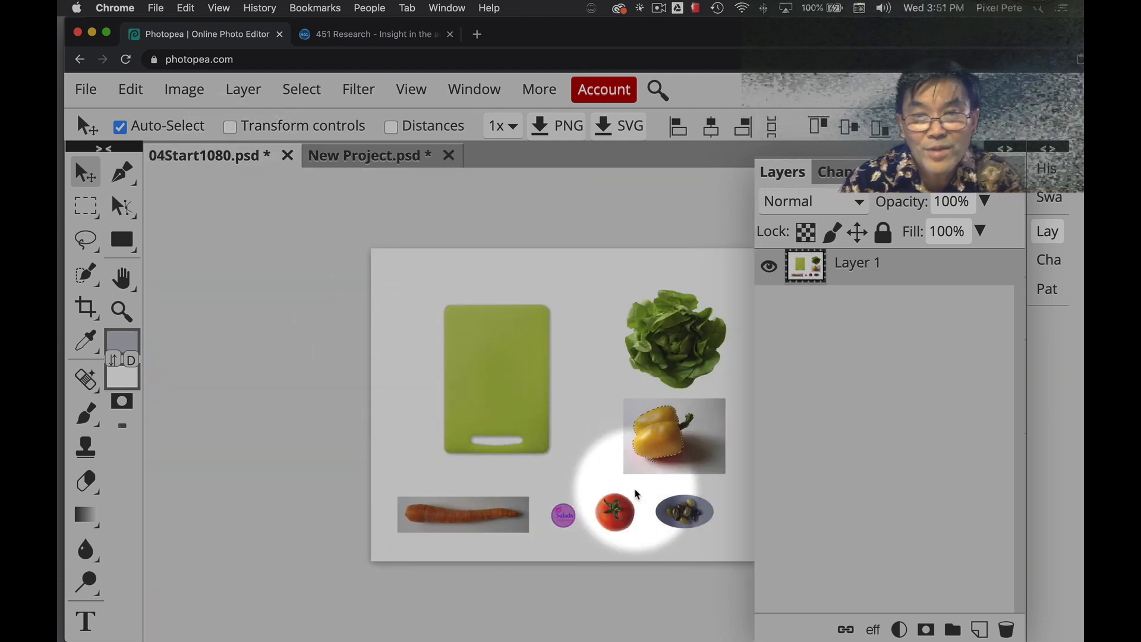
left_click(340, 156)
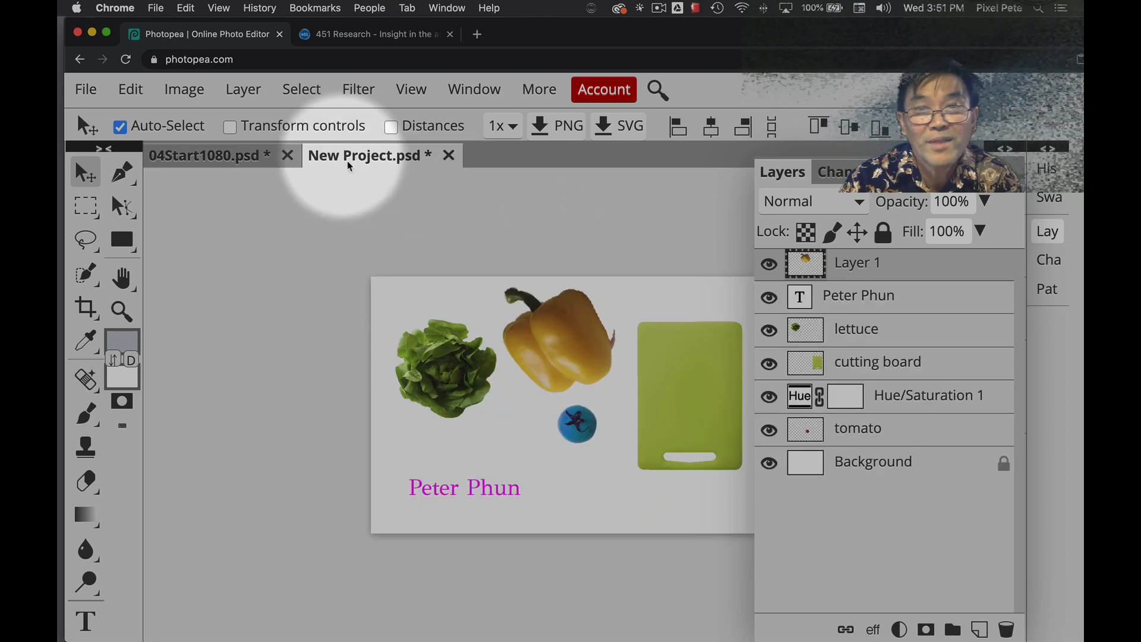